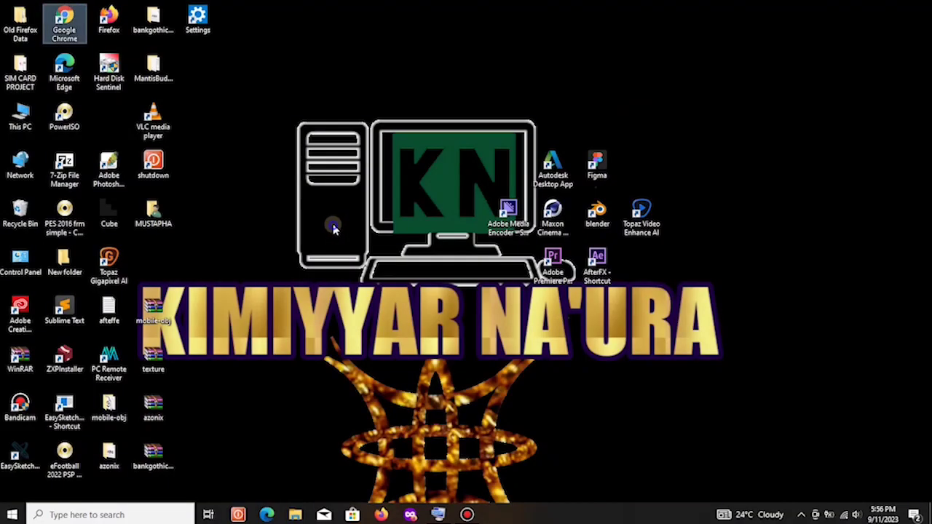
Refresh the desktop twice, then launch Google Chrome from its desktop icon.
{"action": "right_click", "coordinate": [333, 229]}
{"action": "left_click", "coordinate": [356, 259]}
{"action": "right_click", "coordinate": [327, 198]}
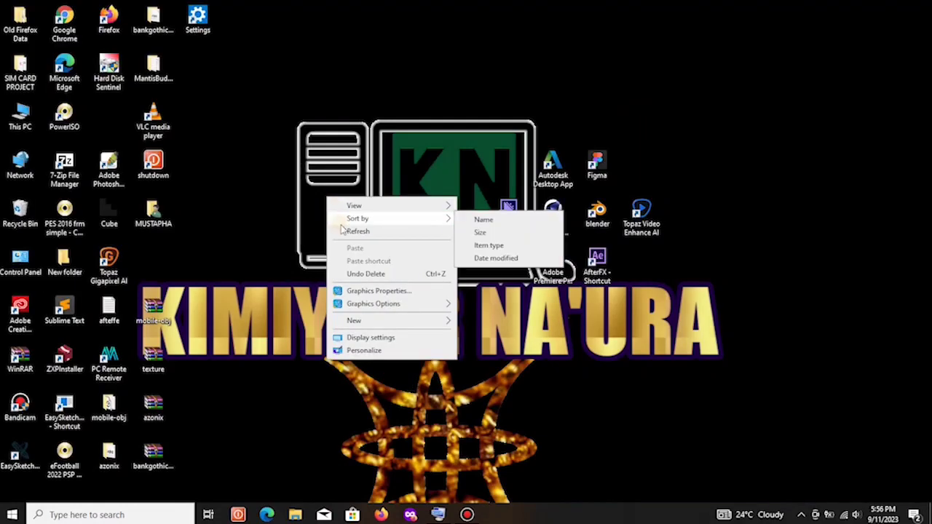
{"action": "left_click", "coordinate": [356, 232]}
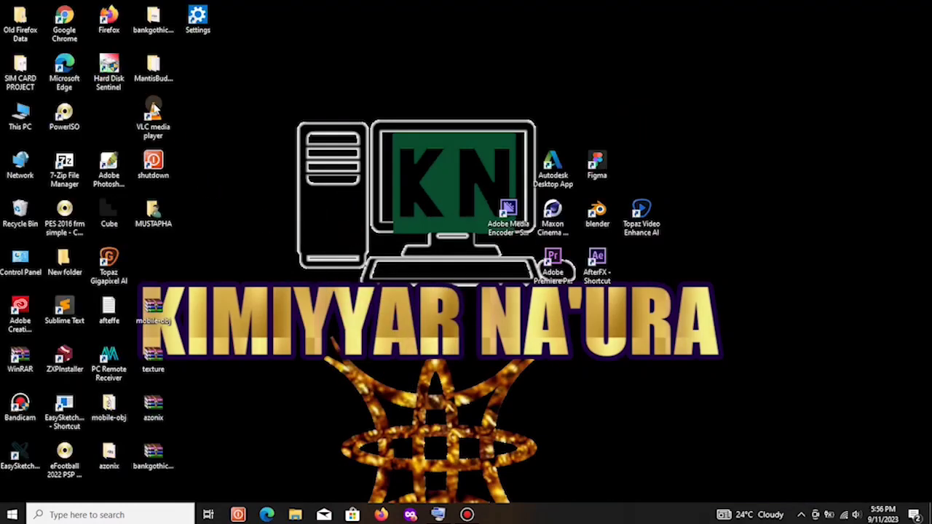
{"action": "double_click", "coordinate": [66, 26]}
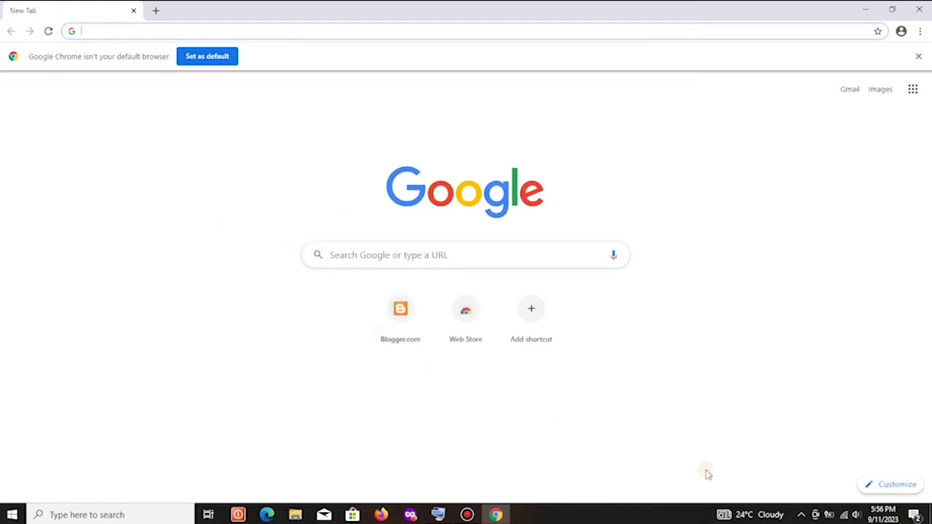
{"action": "left_click", "coordinate": [438, 515]}
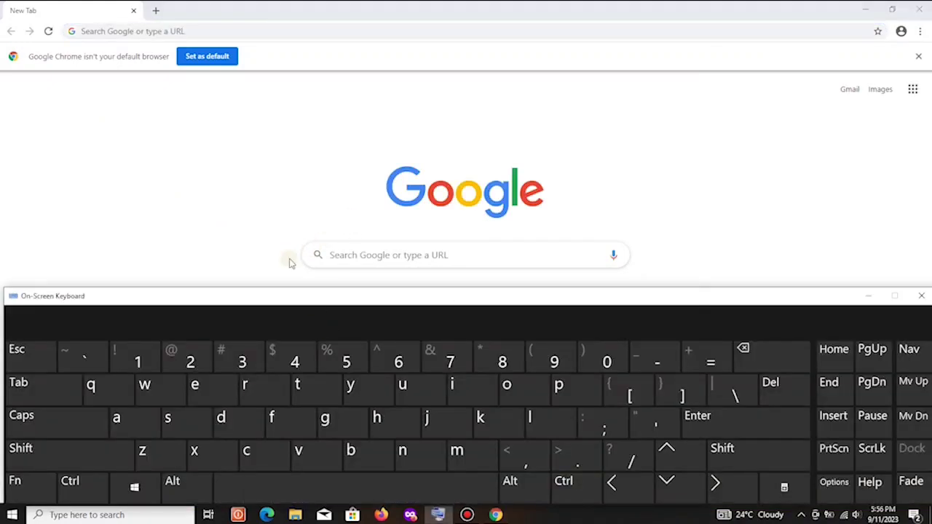
{"action": "left_click", "coordinate": [129, 31]}
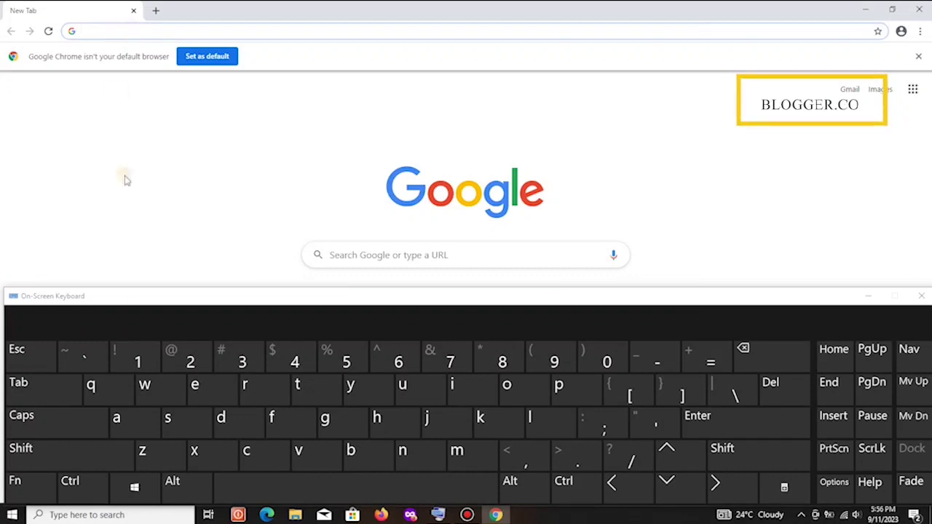
{"action": "left_click", "coordinate": [146, 404]}
{"action": "left_click", "coordinate": [147, 400]}
{"action": "left_click", "coordinate": [146, 401]}
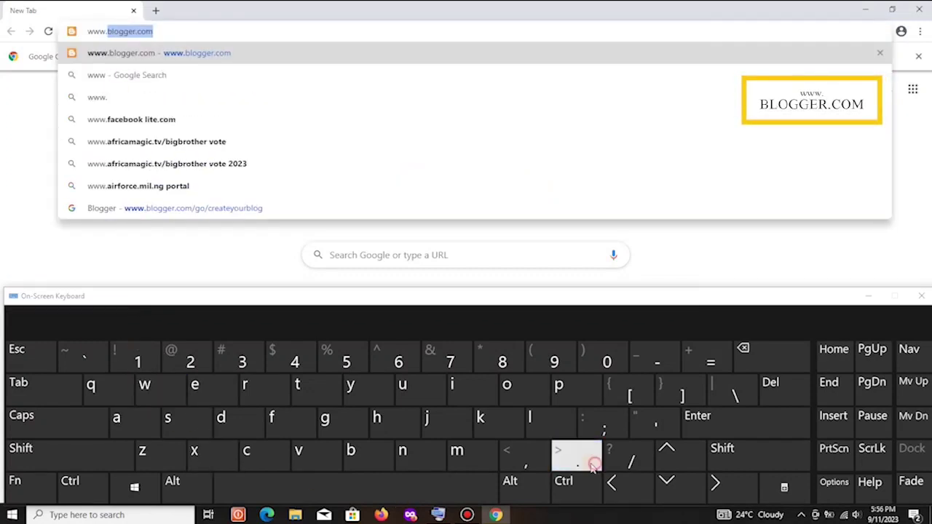
{"action": "left_click", "coordinate": [368, 458]}
{"action": "left_click", "coordinate": [537, 428]}
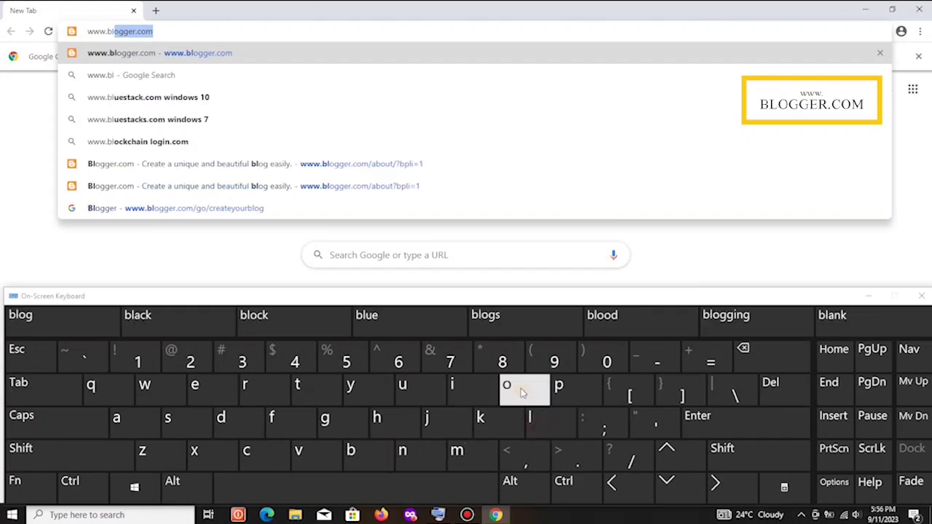
{"action": "left_click", "coordinate": [506, 386]}
{"action": "left_click", "coordinate": [332, 422]}
{"action": "left_click", "coordinate": [338, 423]}
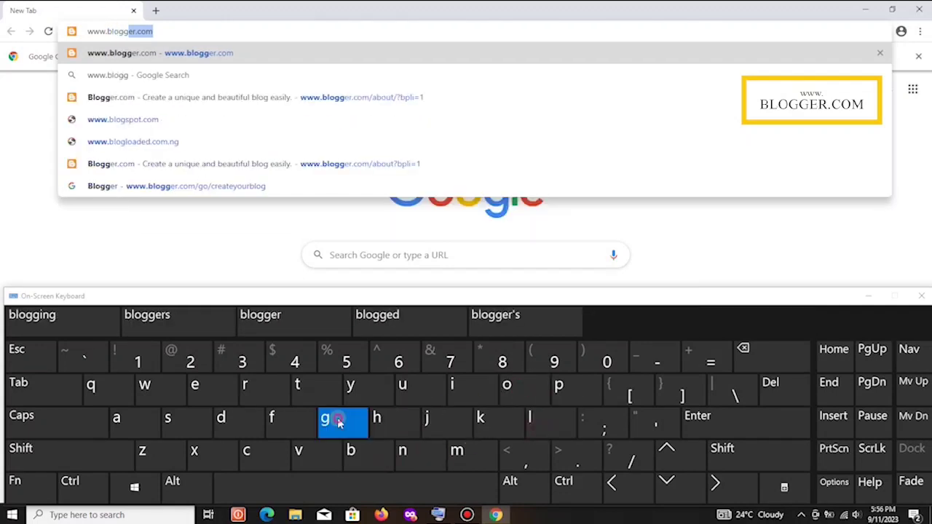
{"action": "left_click", "coordinate": [211, 391]}
{"action": "left_click", "coordinate": [249, 393]}
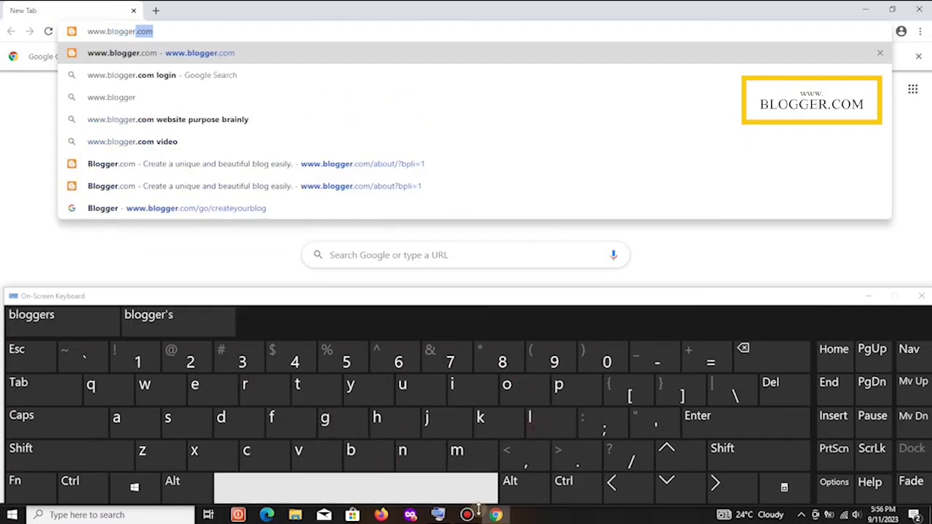
{"action": "left_click", "coordinate": [579, 458]}
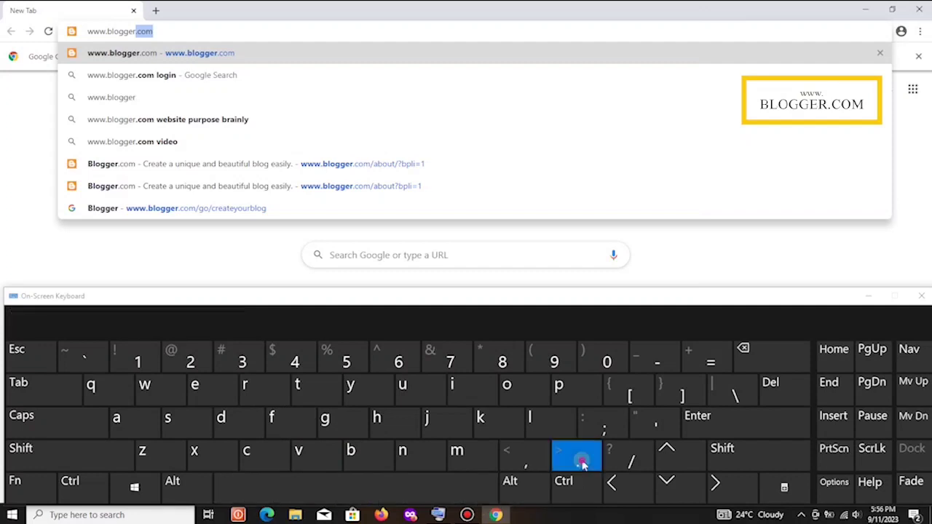
{"action": "left_click", "coordinate": [267, 456]}
{"action": "left_click", "coordinate": [526, 394]}
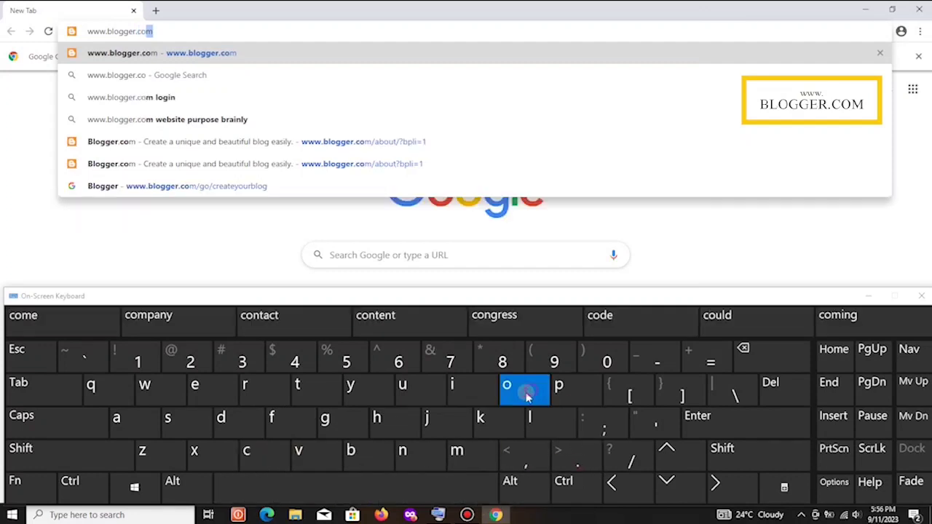
{"action": "left_click", "coordinate": [466, 448]}
{"action": "left_click", "coordinate": [741, 429]}
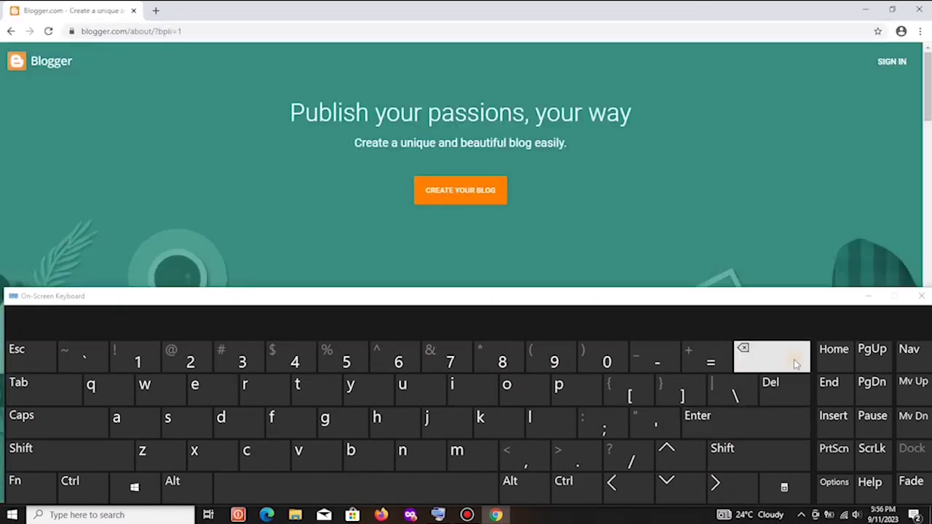
Close the On-Screen Keyboard and scroll down through the Blogger about page.
{"action": "left_click", "coordinate": [868, 296]}
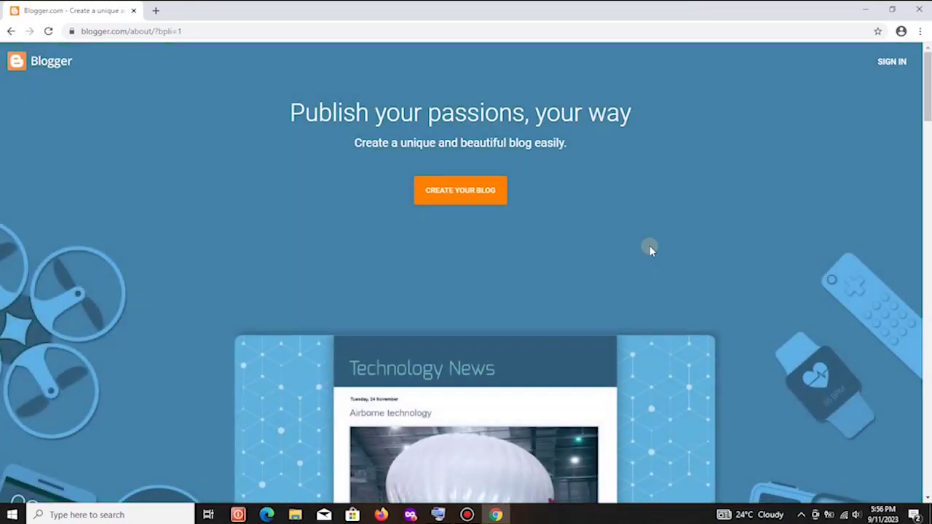
{"action": "scroll", "coordinate": [651, 250], "scroll_direction": "down", "scroll_amount": 1}
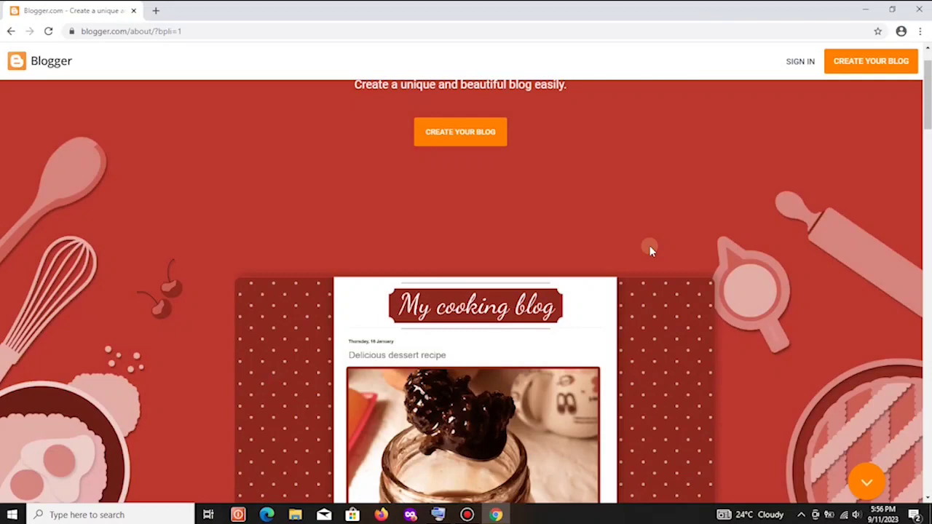
{"action": "scroll", "coordinate": [651, 251], "scroll_direction": "down", "scroll_amount": 5}
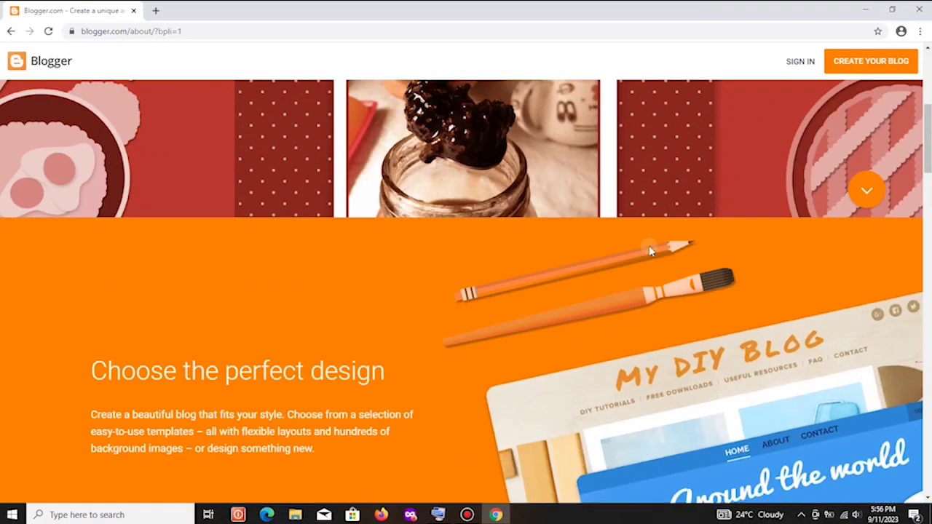
{"action": "scroll", "coordinate": [651, 251], "scroll_direction": "down", "scroll_amount": 4}
{"action": "scroll", "coordinate": [651, 251], "scroll_direction": "down", "scroll_amount": 8}
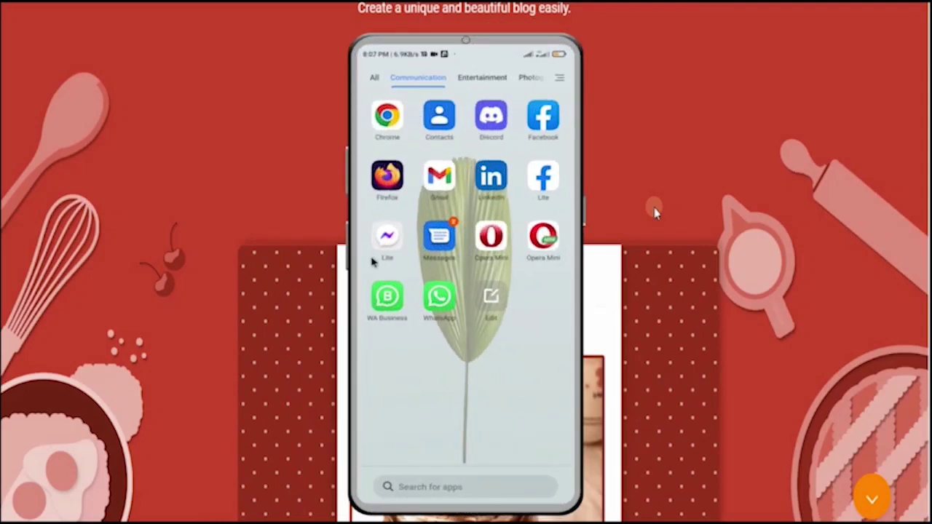
In the phone's Firefox, go to Google.com and start creating a personal-use Google account.
{"action": "left_click", "coordinate": [388, 177]}
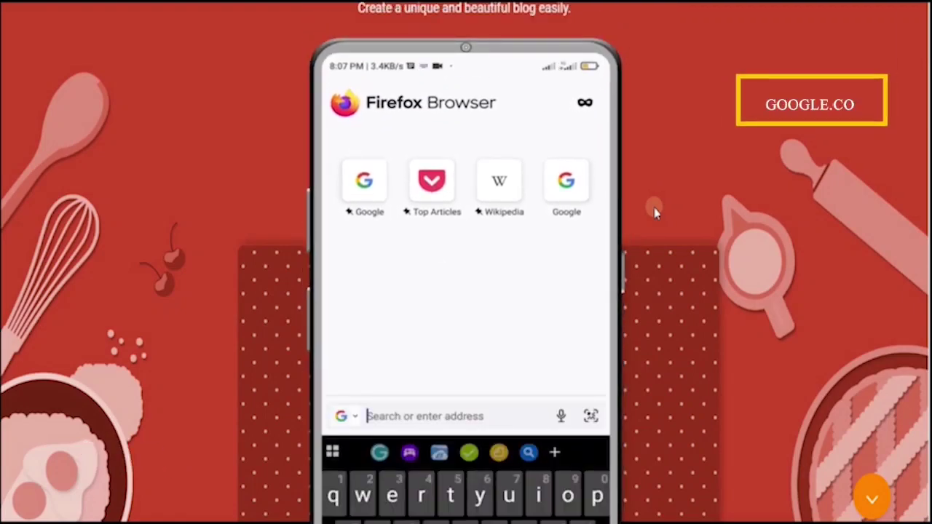
{"action": "type", "text": "Google.com"}
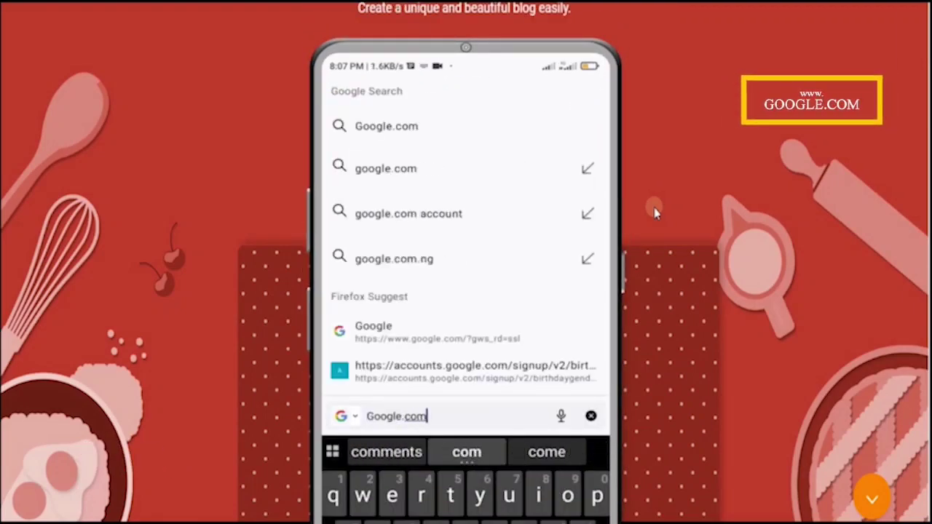
{"action": "key", "text": "Return"}
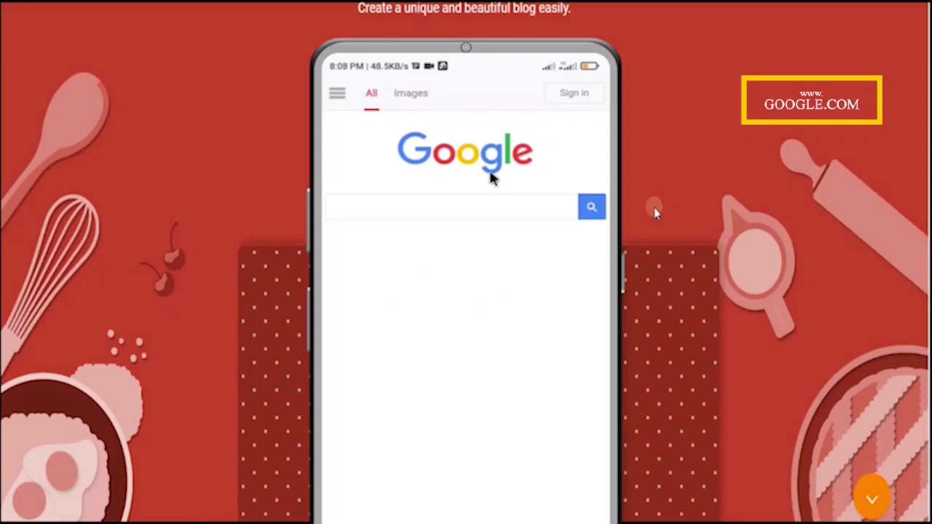
{"action": "left_click", "coordinate": [572, 96]}
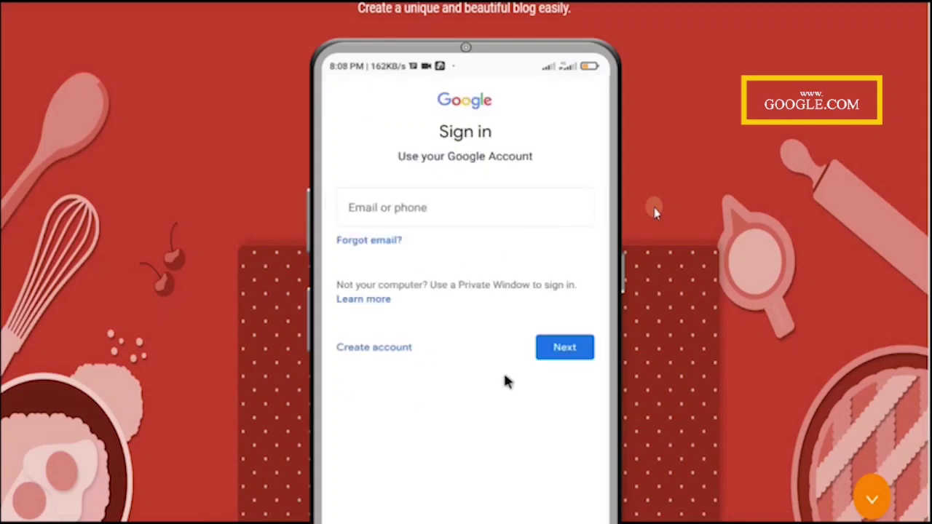
{"action": "left_click", "coordinate": [395, 349]}
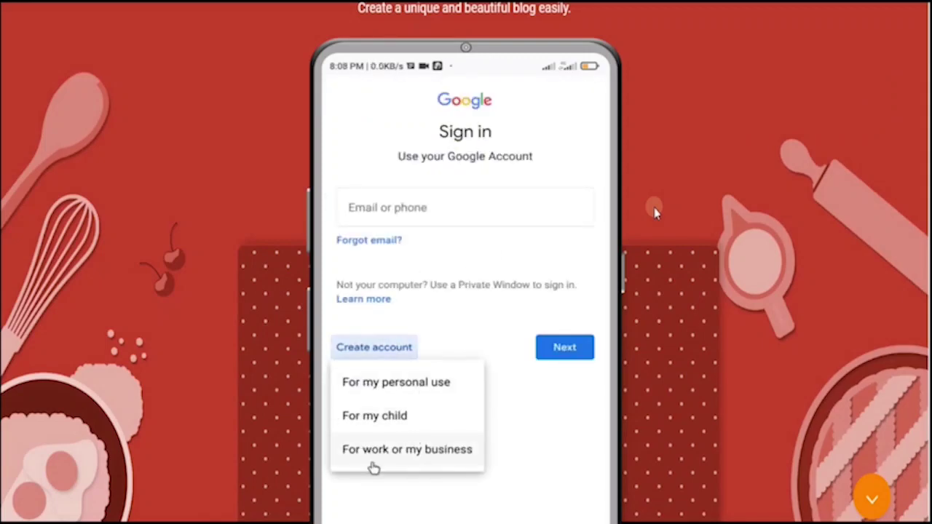
{"action": "left_click", "coordinate": [400, 386]}
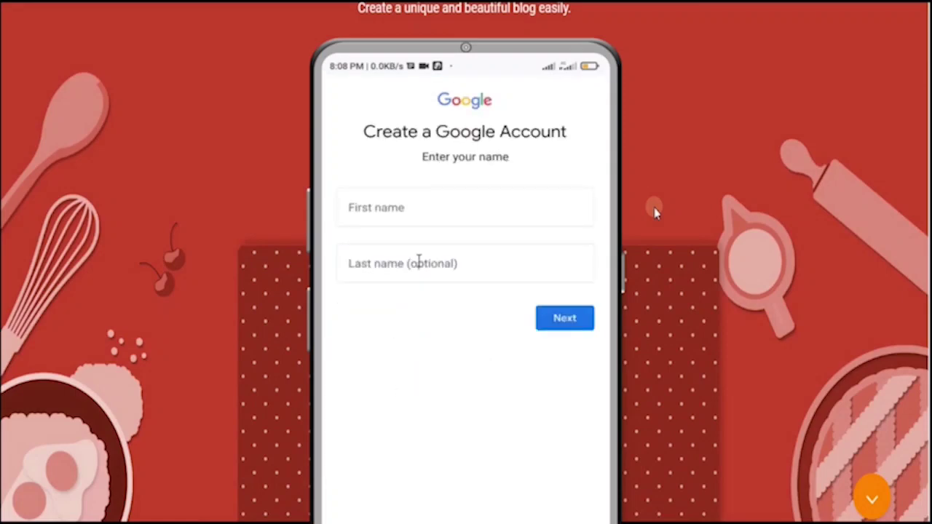
Enter the account holder's first and last name and continue to Basic information.
{"action": "left_click", "coordinate": [394, 210]}
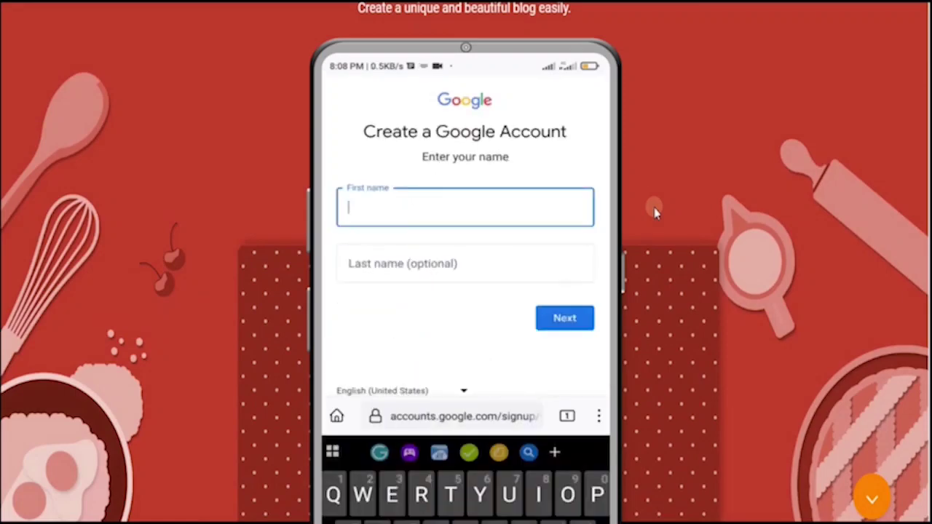
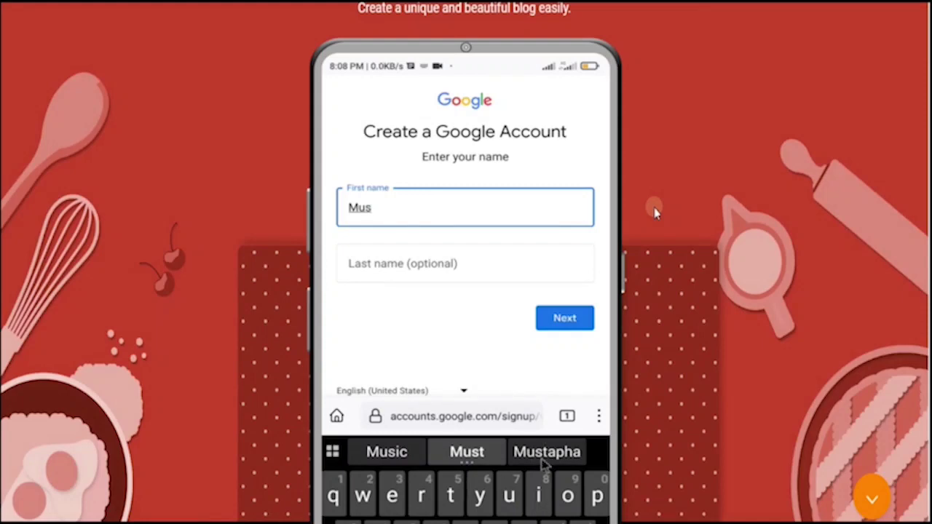
{"action": "left_click", "coordinate": [547, 453]}
{"action": "left_click", "coordinate": [389, 264]}
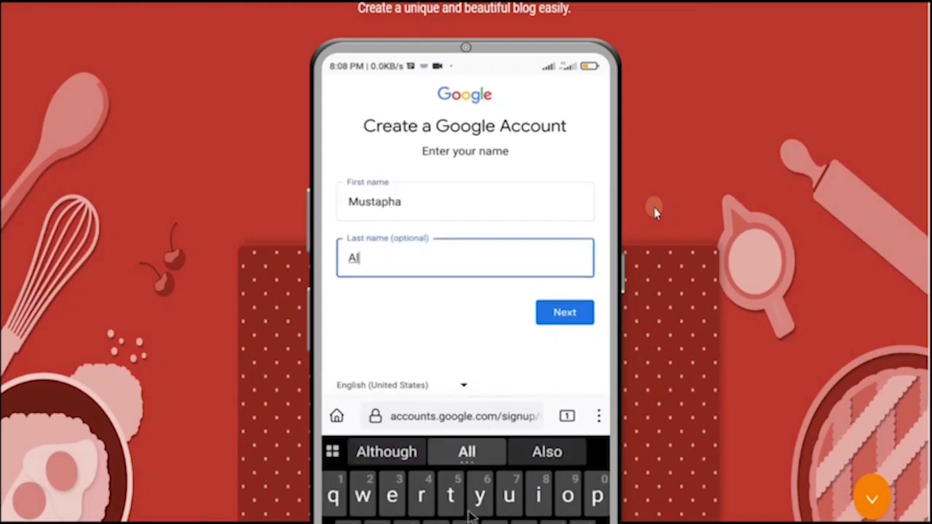
{"action": "left_click", "coordinate": [548, 454]}
{"action": "left_click", "coordinate": [572, 314]}
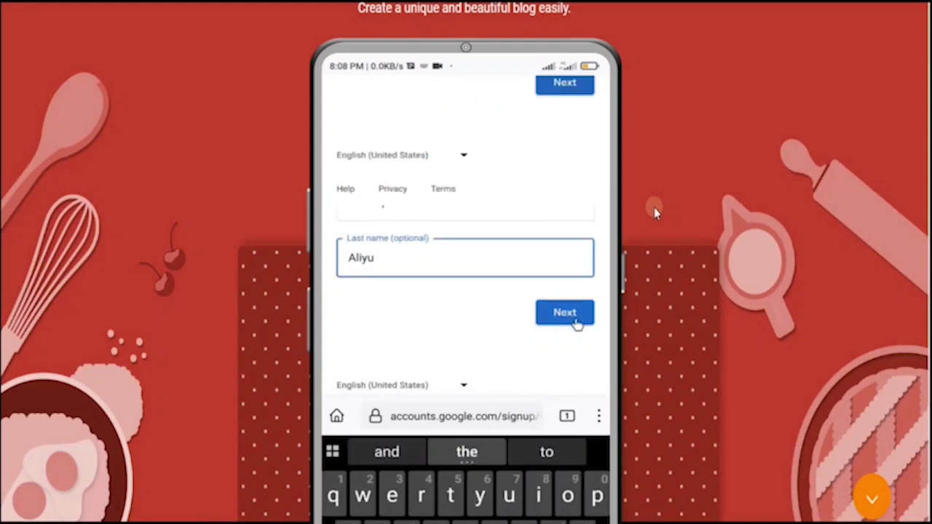
{"action": "left_click", "coordinate": [397, 210]}
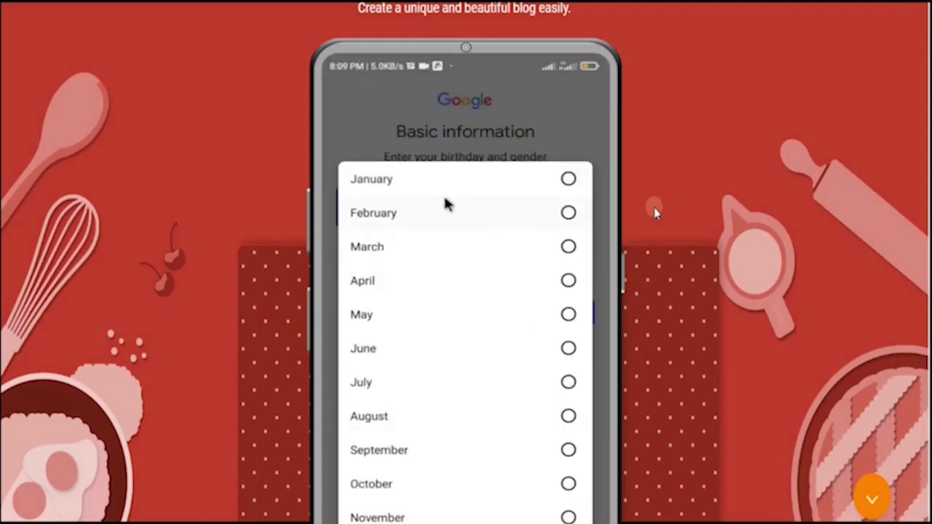
Submit birthday January 01, 1995 and gender, then type the chosen Gmail username.
{"action": "left_click", "coordinate": [444, 183]}
{"action": "left_click", "coordinate": [443, 211]}
{"action": "left_click", "coordinate": [545, 211]}
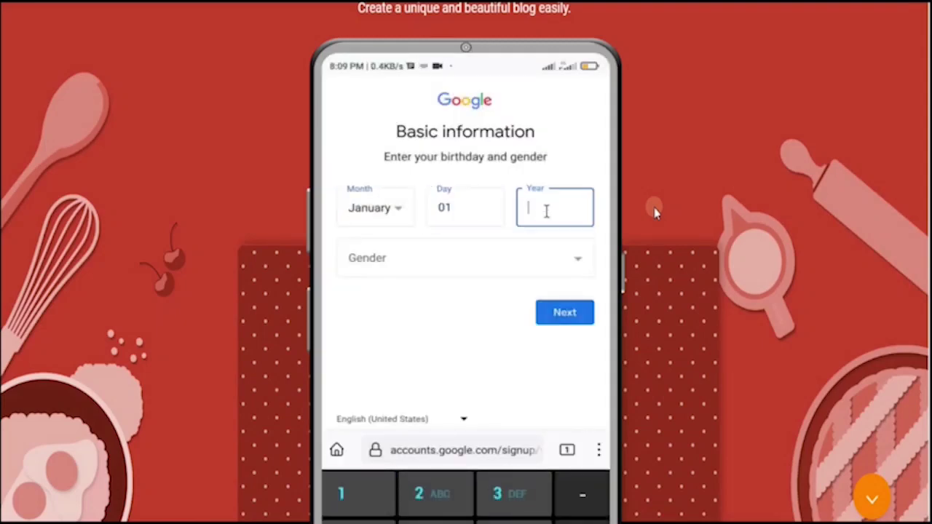
{"action": "type", "text": "1995"}
{"action": "left_click", "coordinate": [481, 252]}
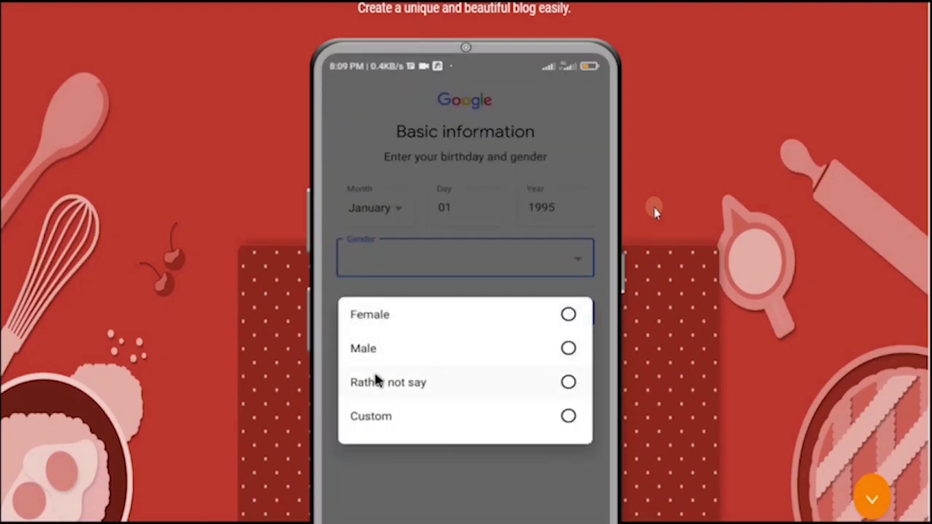
{"action": "left_click", "coordinate": [420, 320]}
{"action": "left_click", "coordinate": [437, 271]}
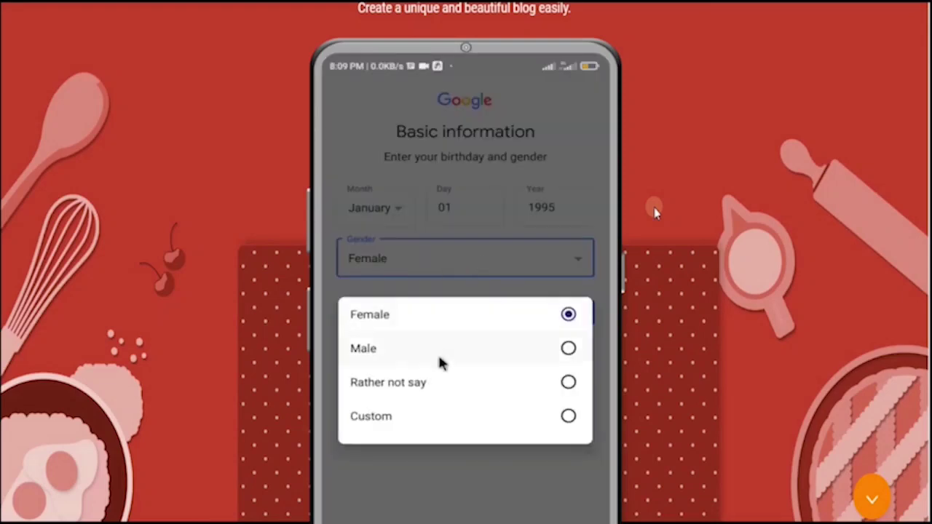
{"action": "left_click", "coordinate": [439, 350]}
{"action": "left_click", "coordinate": [561, 313]}
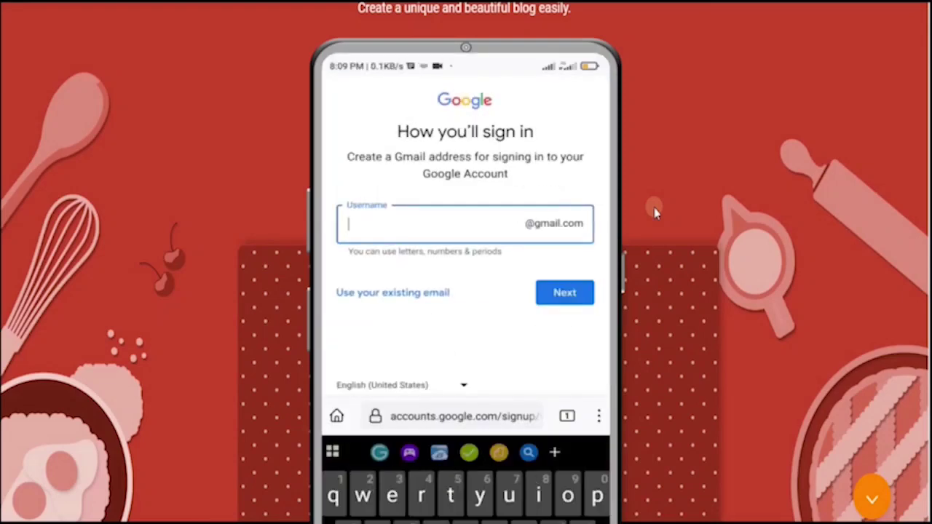
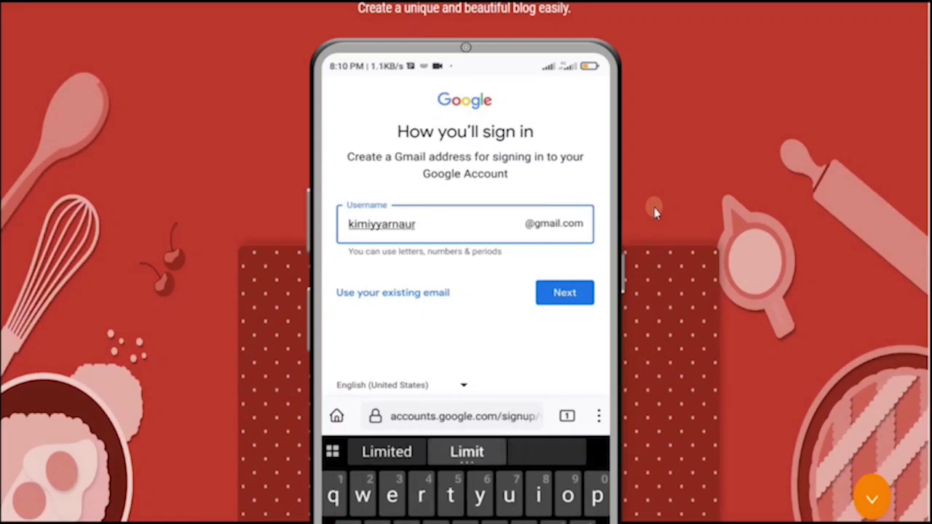
Submit the username and password, save the login, and paste the phone number for a texted code.
{"action": "left_click", "coordinate": [565, 292]}
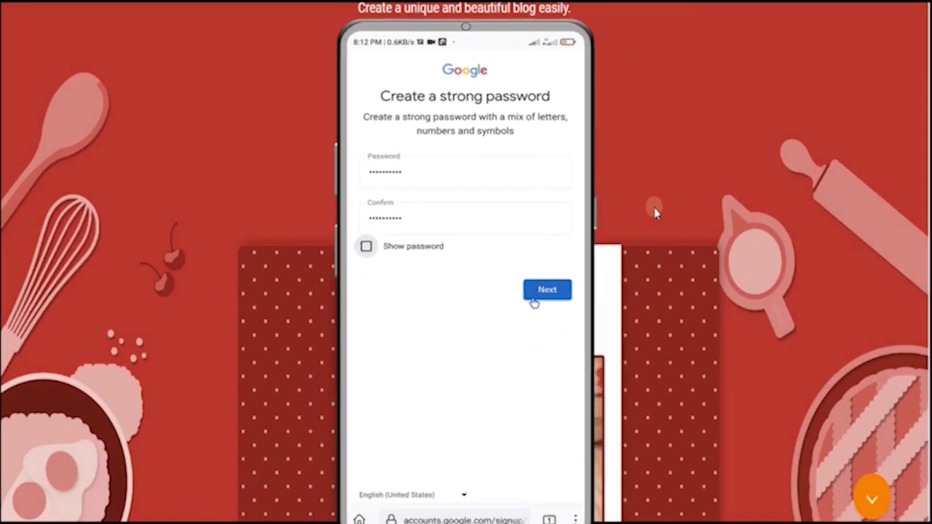
{"action": "left_click", "coordinate": [561, 370]}
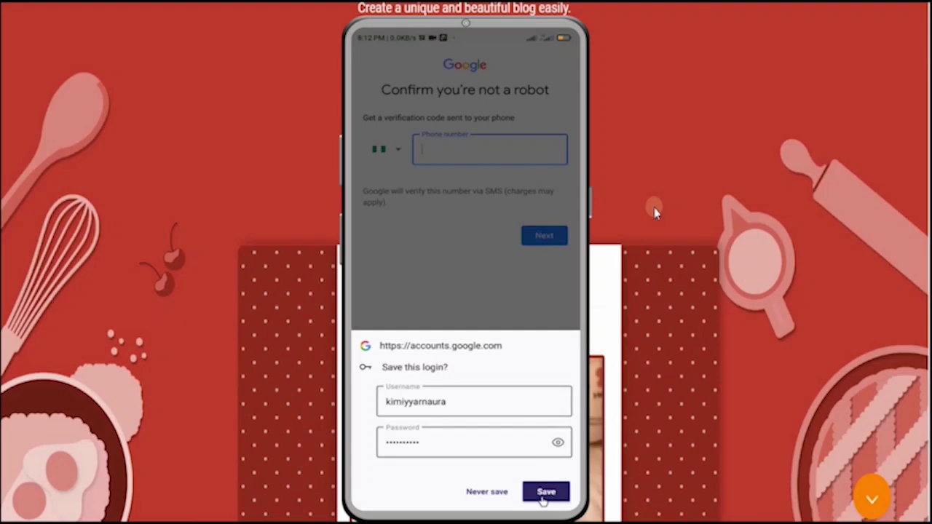
{"action": "left_click", "coordinate": [544, 493]}
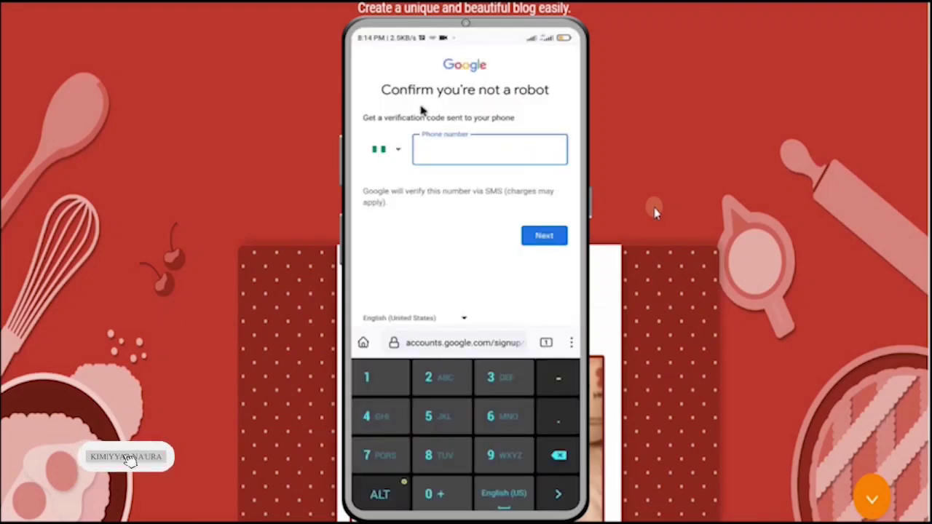
{"action": "left_click", "coordinate": [428, 149]}
{"action": "left_click", "coordinate": [427, 127]}
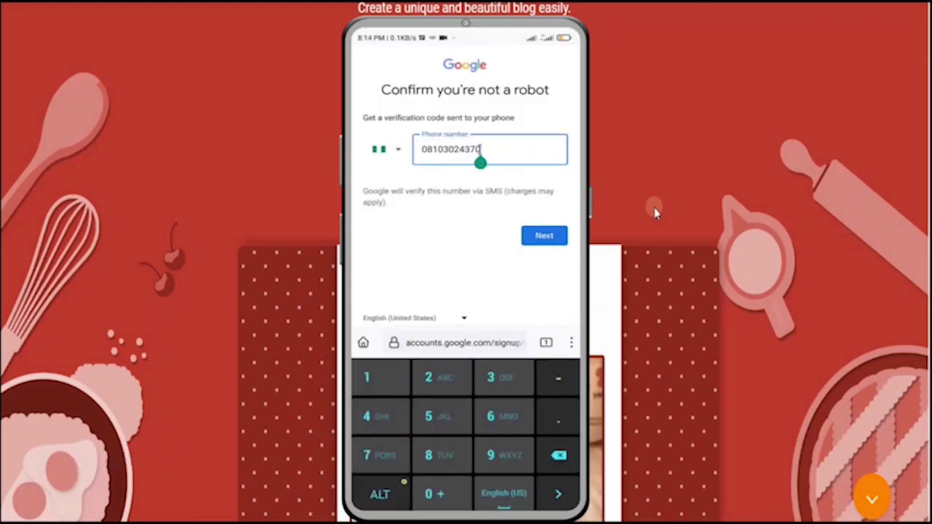
{"action": "left_click", "coordinate": [547, 236]}
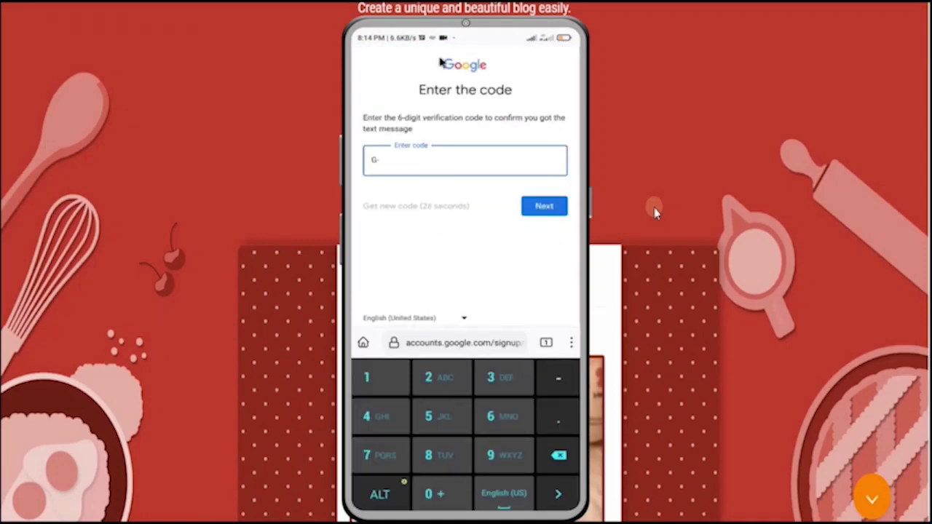
Copy the verification code from the SMS into the sign-up page and submit it.
{"action": "left_click", "coordinate": [413, 104]}
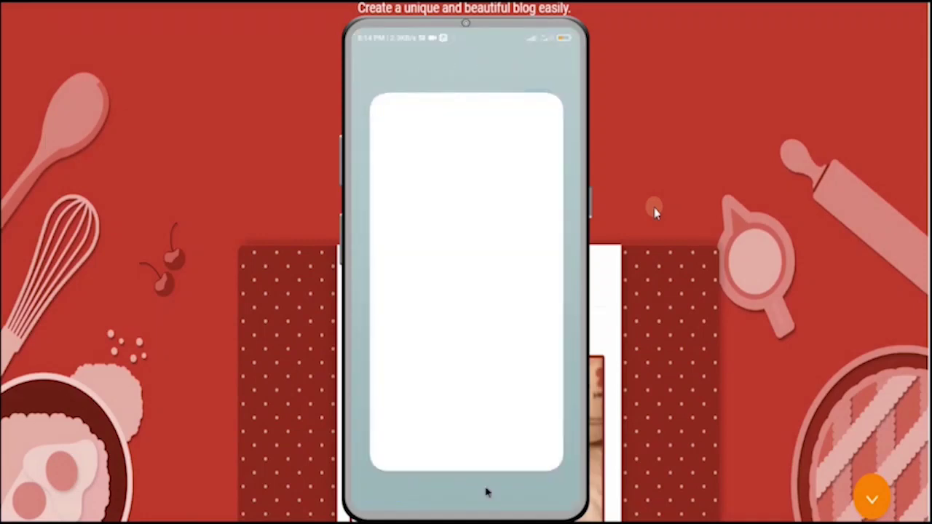
{"action": "left_click", "coordinate": [420, 108]}
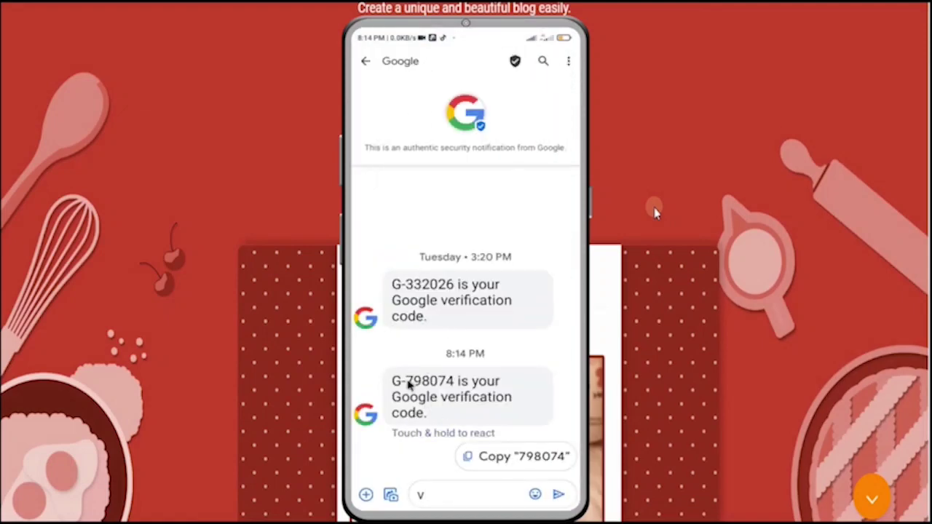
{"action": "left_click_drag", "start_coordinate": [468, 509], "coordinate": [471, 374]}
{"action": "left_click", "coordinate": [486, 324]}
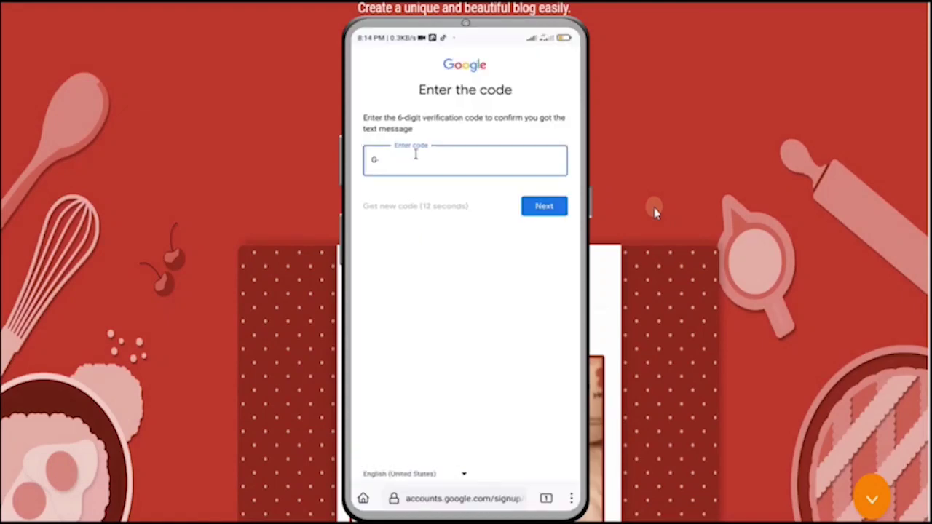
{"action": "left_click", "coordinate": [410, 152]}
{"action": "left_click", "coordinate": [396, 161]}
{"action": "left_click", "coordinate": [395, 139]}
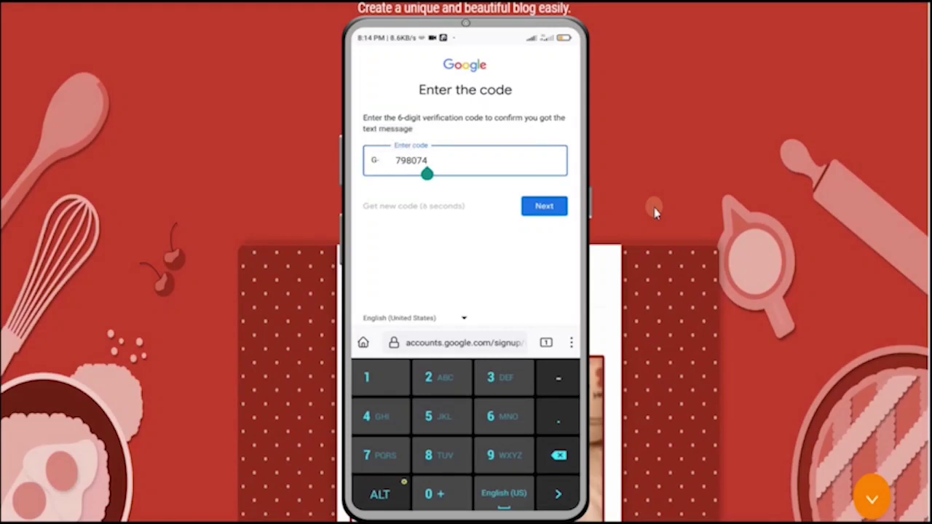
{"action": "left_click", "coordinate": [545, 208]}
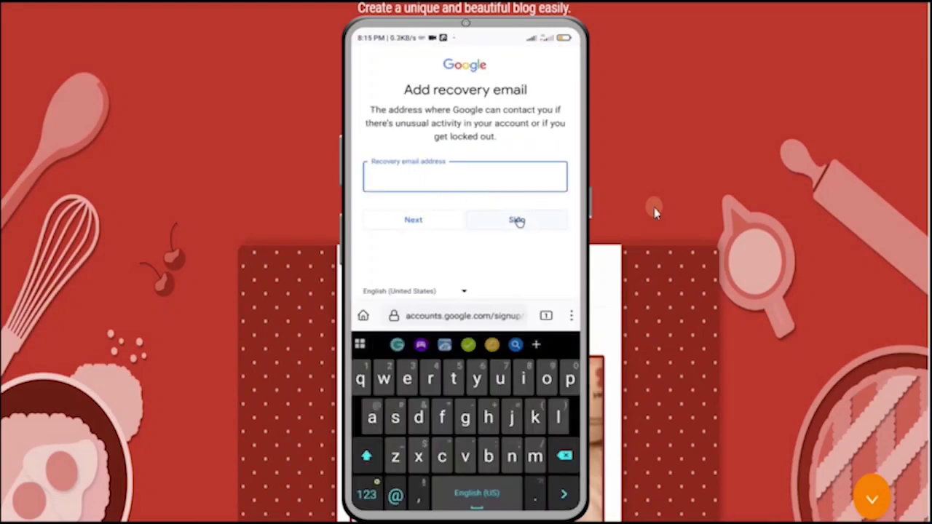
Skip the recovery email and phone number, confirm the account info, and agree to the terms.
{"action": "left_click", "coordinate": [517, 221]}
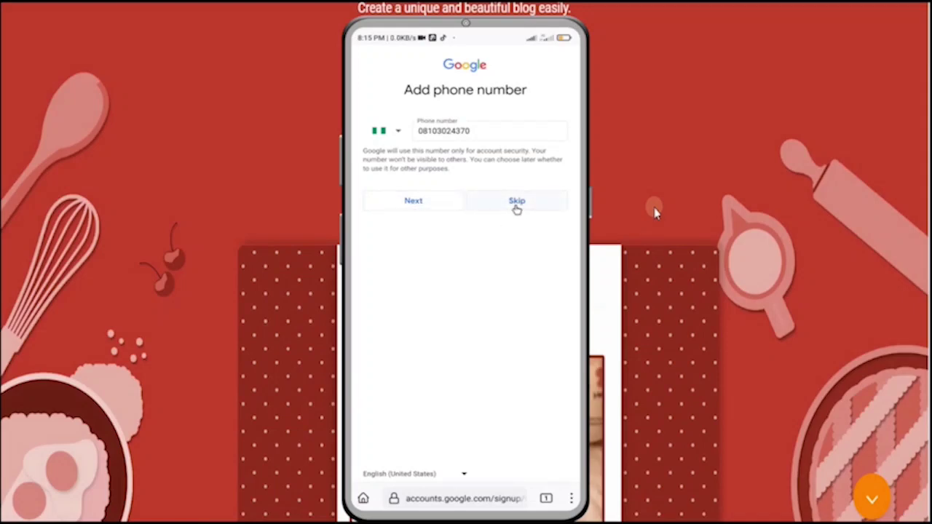
{"action": "left_click", "coordinate": [517, 202]}
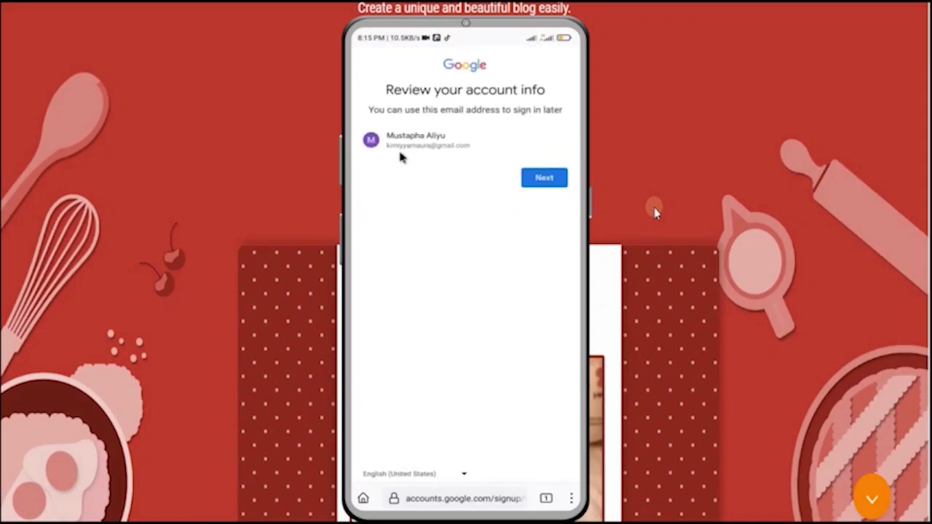
{"action": "left_click", "coordinate": [529, 180]}
{"action": "scroll", "coordinate": [537, 181], "scroll_direction": "down", "scroll_amount": 10}
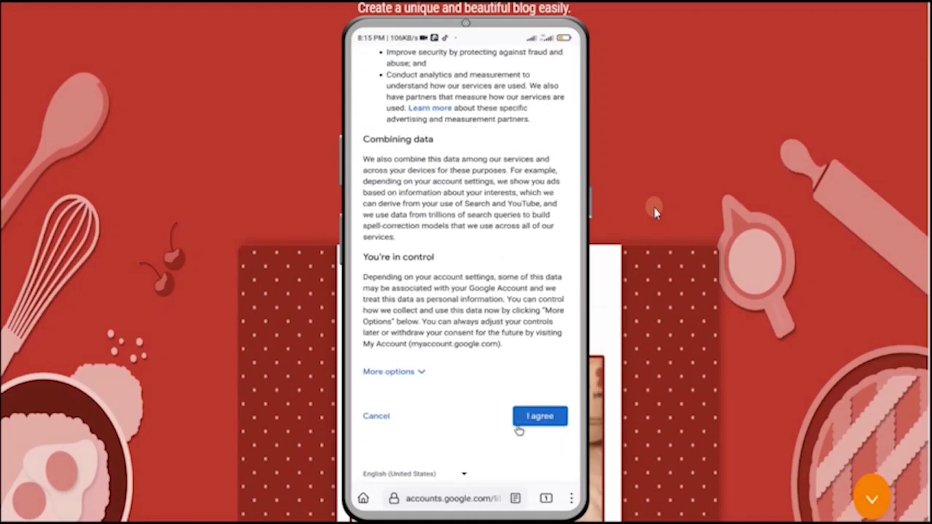
{"action": "left_click", "coordinate": [519, 427]}
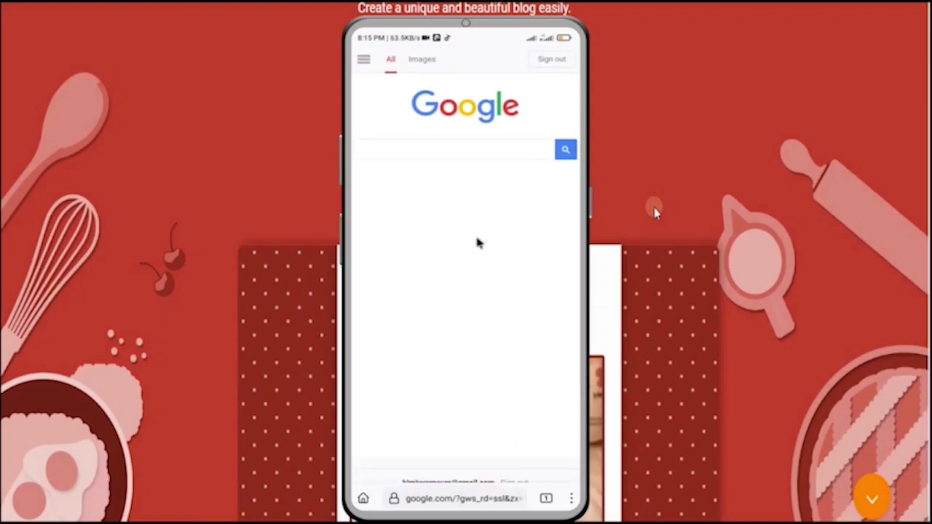
{"action": "scroll", "coordinate": [466, 262], "scroll_direction": "down", "scroll_amount": 1}
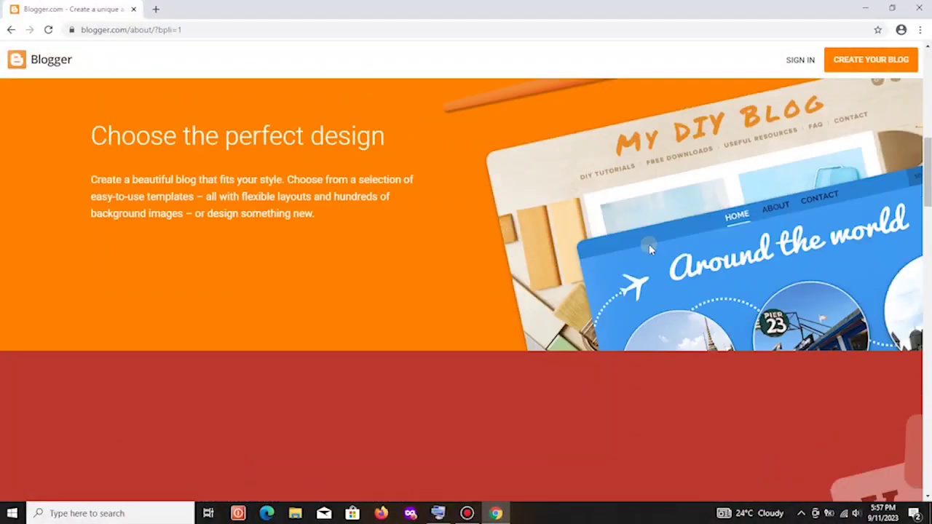
Scroll back up the Blogger page and start creating a new blog.
{"action": "scroll", "coordinate": [649, 244], "scroll_direction": "up", "scroll_amount": 3}
{"action": "scroll", "coordinate": [651, 248], "scroll_direction": "up", "scroll_amount": 6}
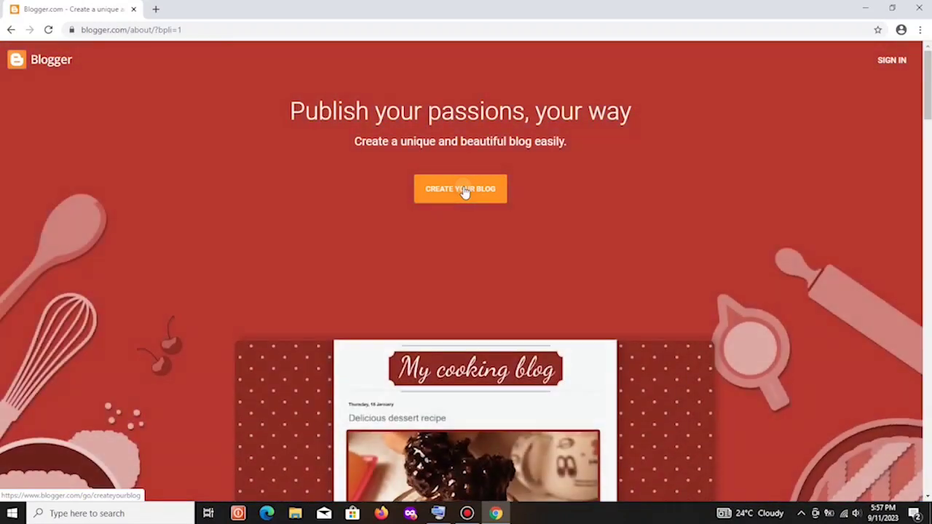
{"action": "left_click", "coordinate": [464, 191]}
{"action": "type", "text": "k"}
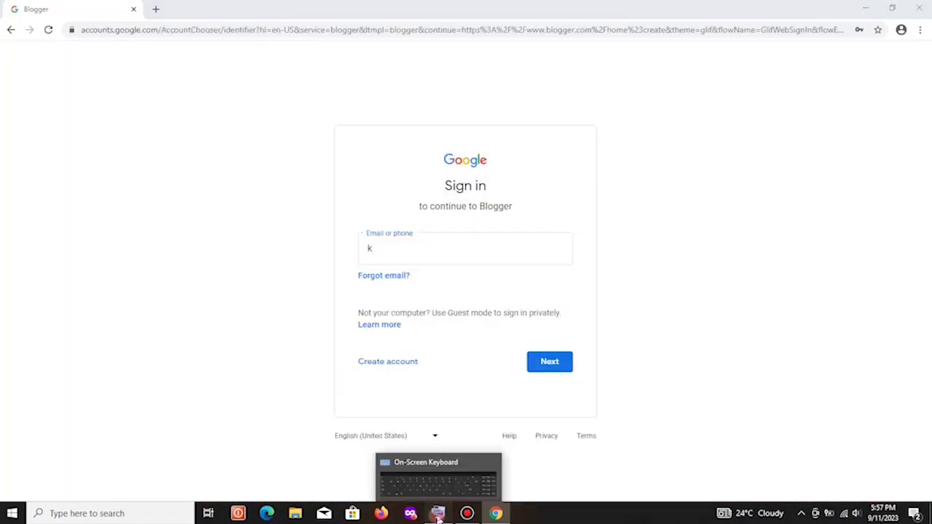
{"action": "left_click", "coordinate": [467, 514]}
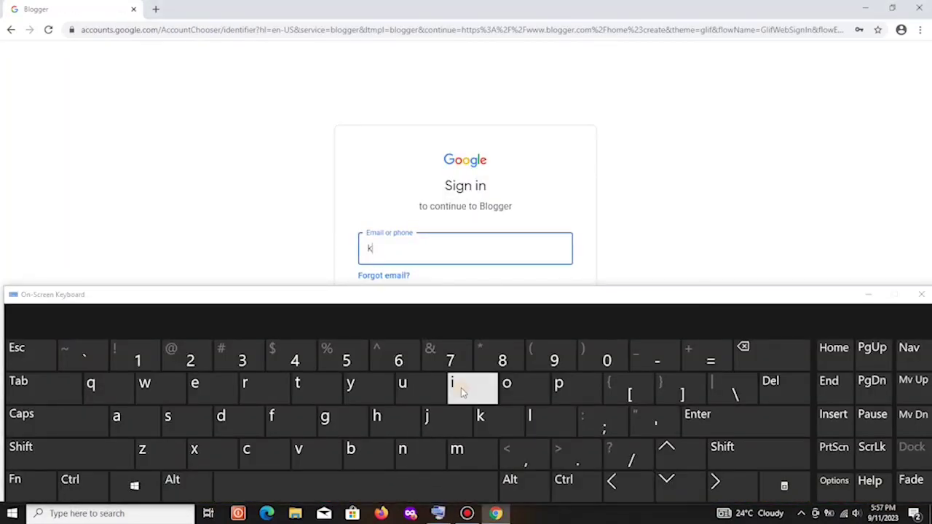
{"action": "left_click", "coordinate": [461, 387]}
{"action": "left_click", "coordinate": [472, 452]}
{"action": "left_click", "coordinate": [455, 389]}
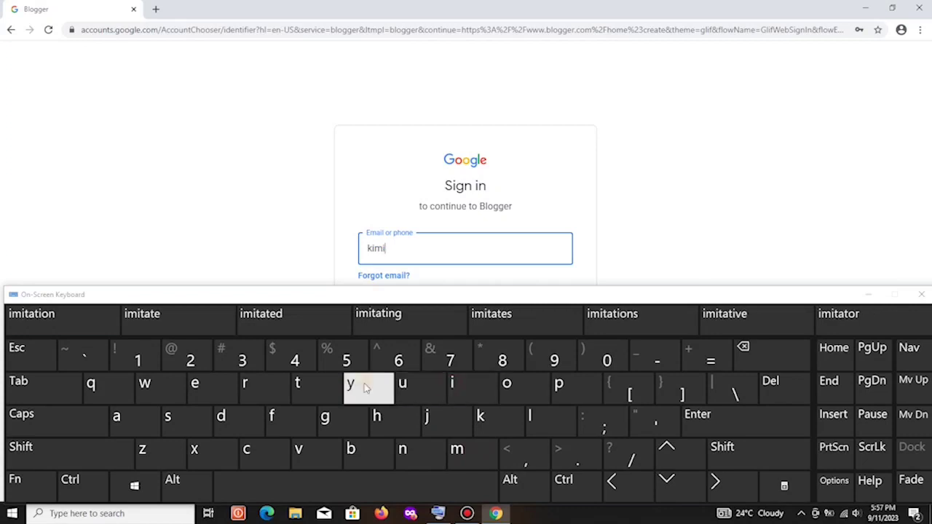
{"action": "left_click", "coordinate": [368, 388]}
{"action": "left_click", "coordinate": [368, 388]}
{"action": "left_click", "coordinate": [118, 416]}
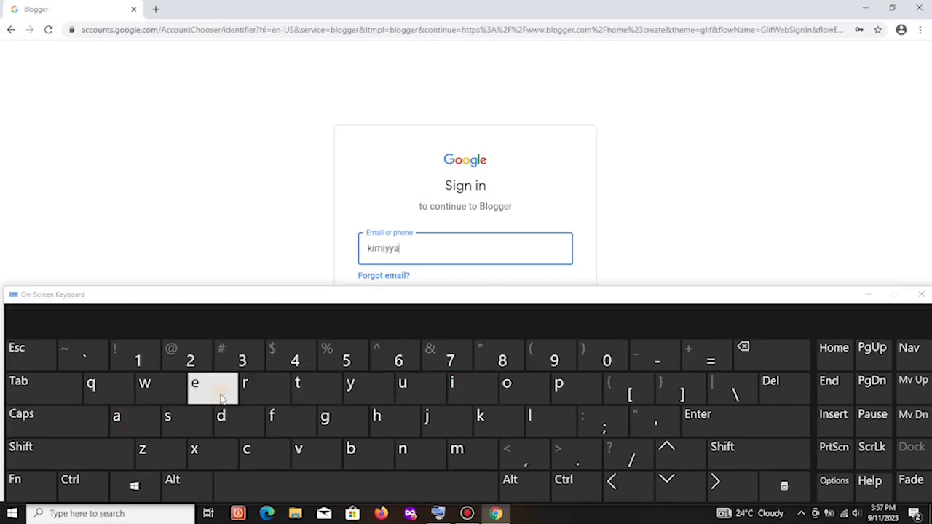
{"action": "left_click", "coordinate": [255, 385]}
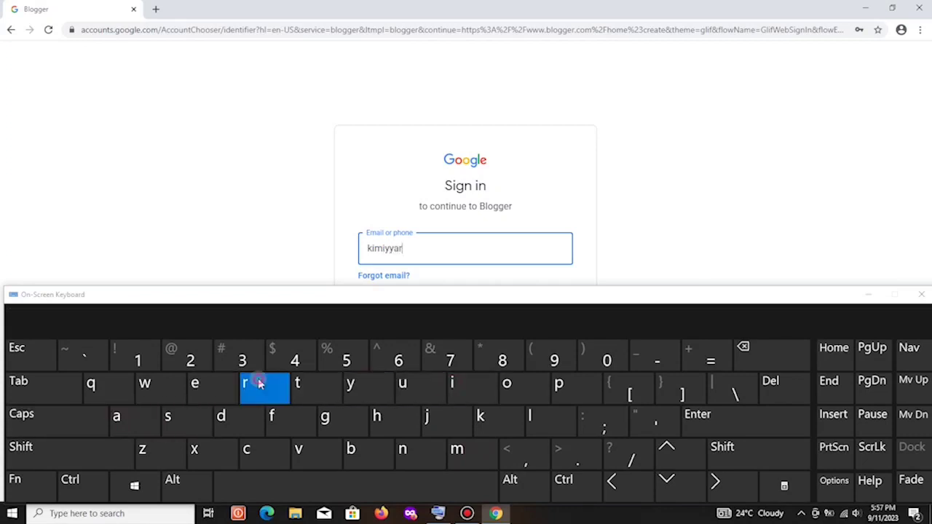
{"action": "left_click", "coordinate": [409, 450]}
{"action": "left_click", "coordinate": [135, 416]}
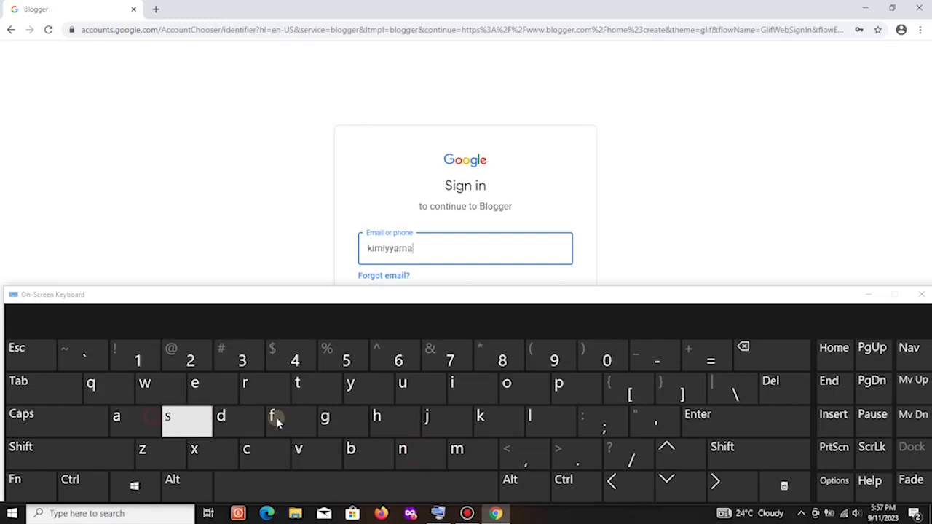
{"action": "left_click", "coordinate": [424, 397]}
{"action": "left_click", "coordinate": [138, 422]}
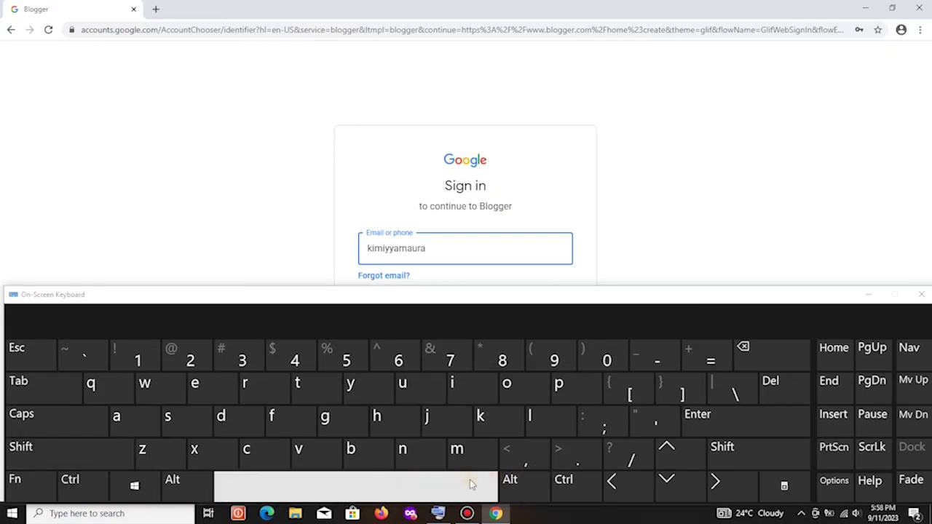
{"action": "left_click", "coordinate": [34, 486]}
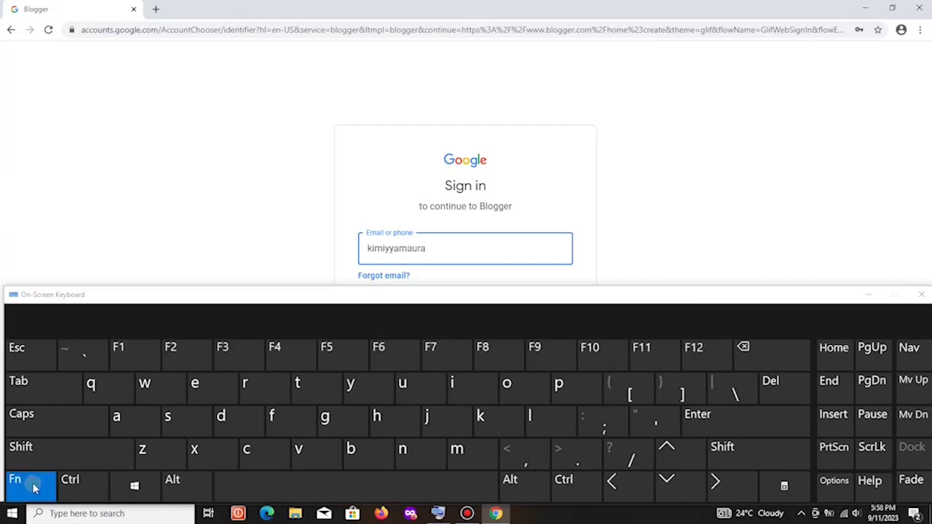
{"action": "left_click", "coordinate": [34, 486]}
{"action": "left_click", "coordinate": [34, 452]}
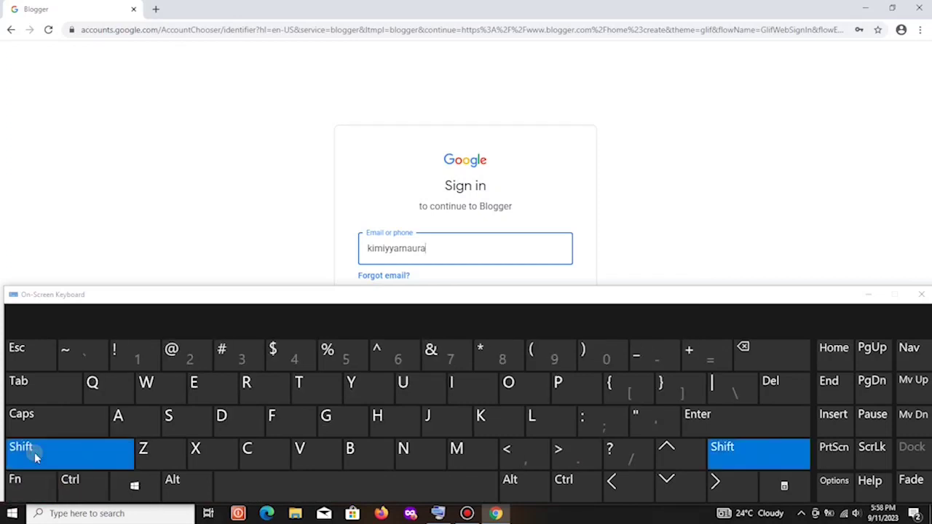
{"action": "left_click", "coordinate": [194, 356]}
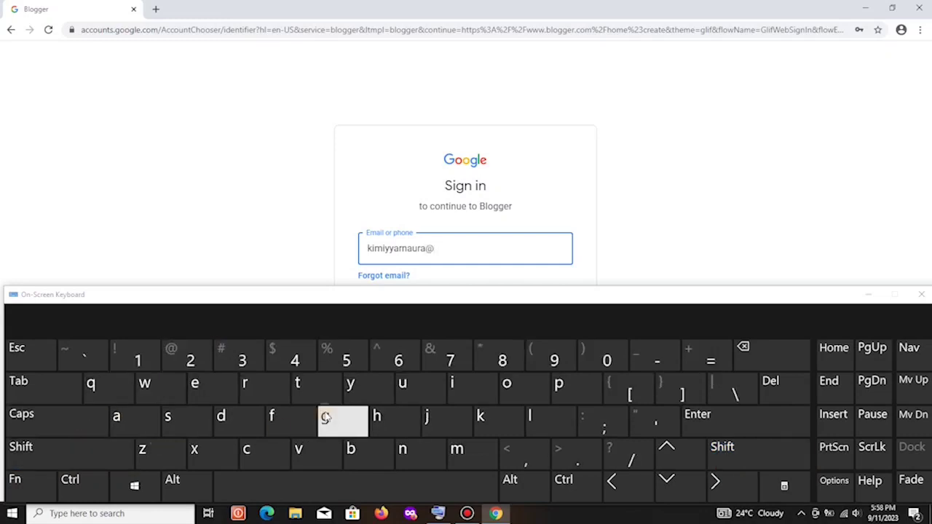
{"action": "left_click", "coordinate": [456, 452]}
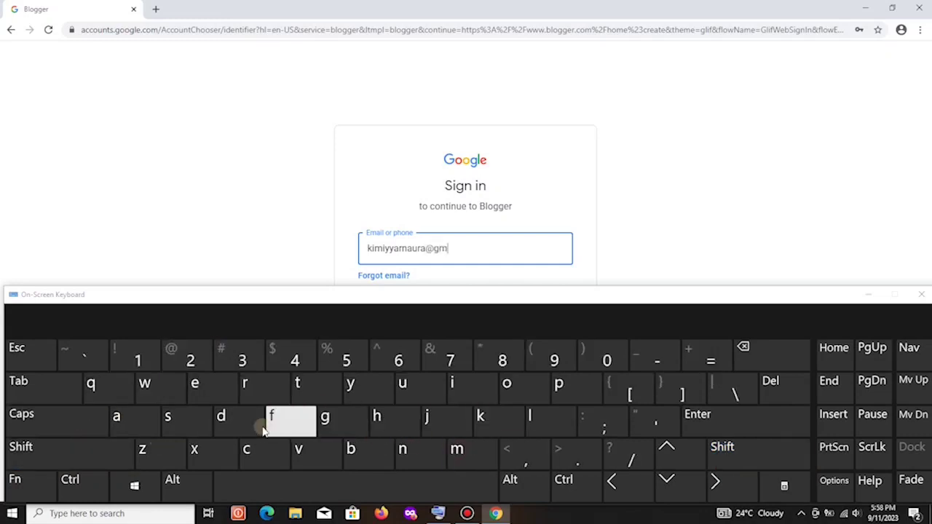
{"action": "left_click", "coordinate": [138, 422]}
{"action": "type", "text": "il.com"}
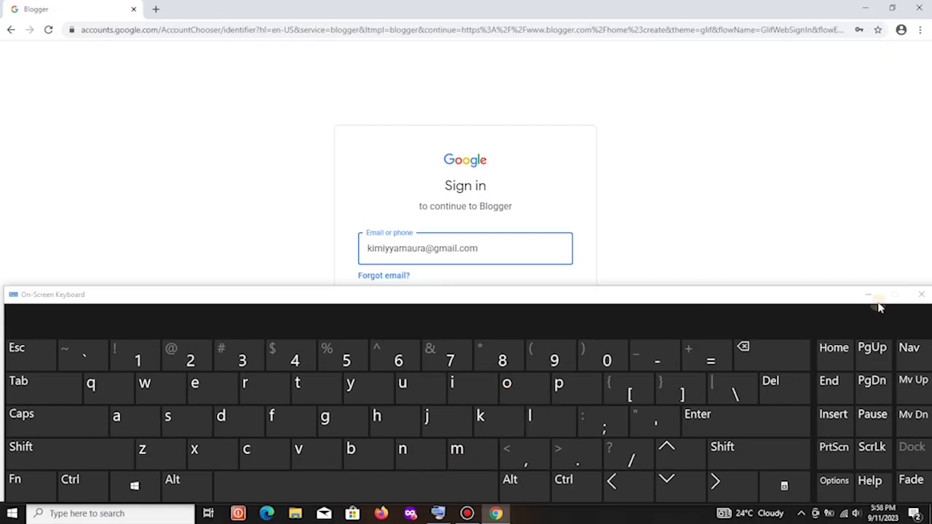
{"action": "left_click", "coordinate": [869, 297]}
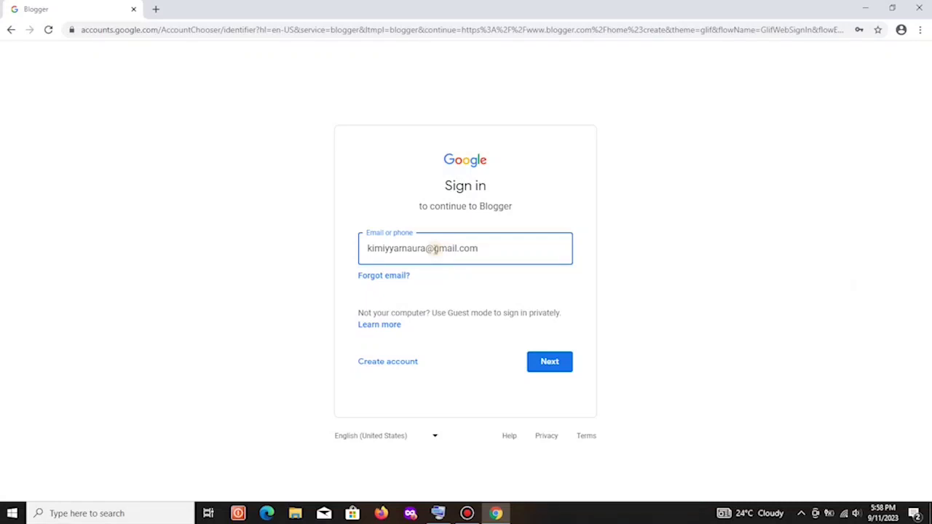
Continue signing in, then title the new blog 'kimiyyama'ura' and proceed.
{"action": "left_click", "coordinate": [550, 365]}
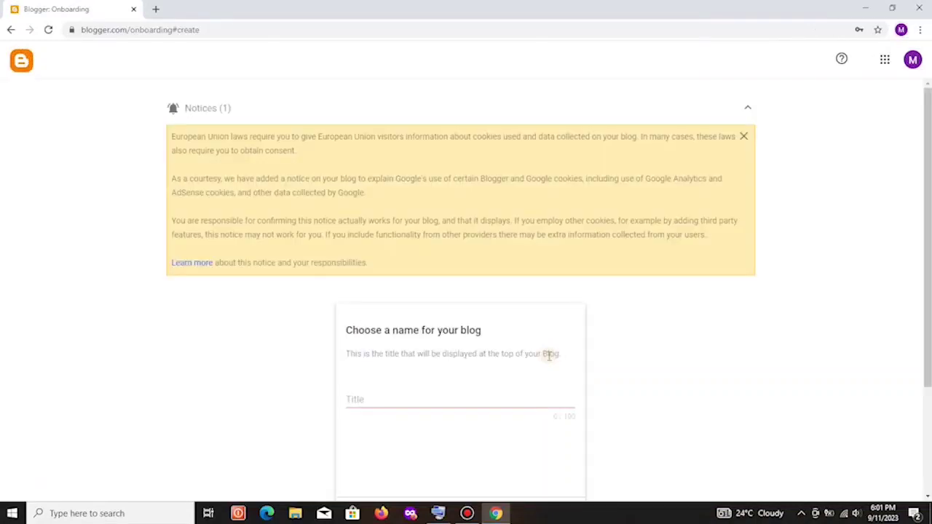
{"action": "scroll", "coordinate": [548, 355], "scroll_direction": "down", "scroll_amount": 2}
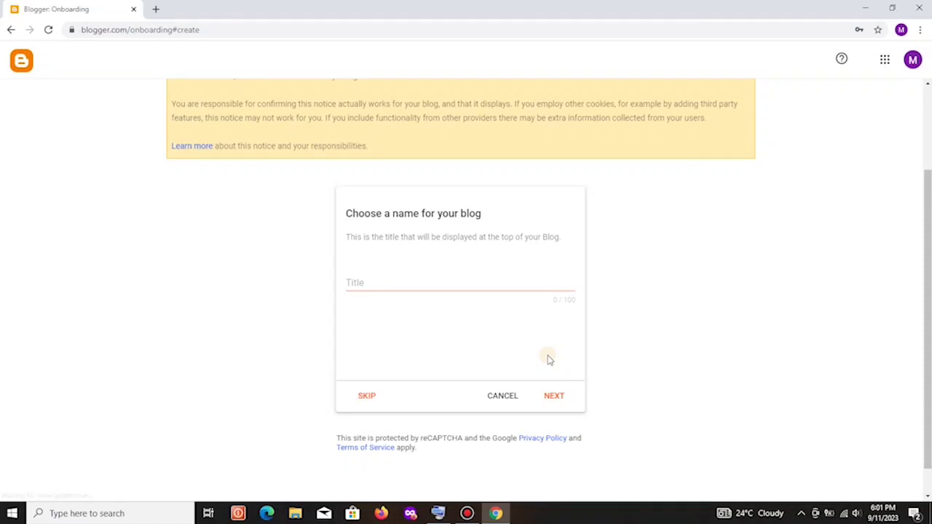
{"action": "left_click", "coordinate": [463, 274]}
{"action": "type", "text": "kimi"}
{"action": "type", "text": "yyama'ura"}
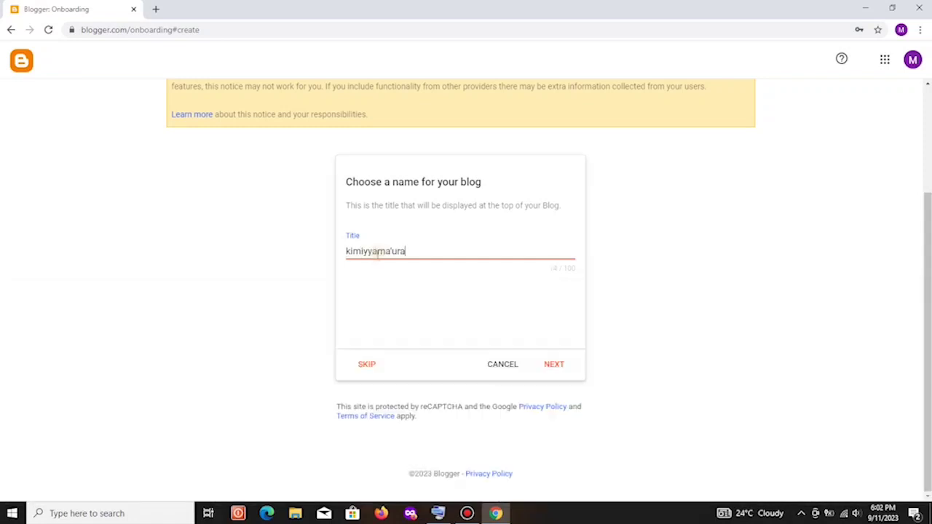
{"action": "left_click", "coordinate": [553, 368]}
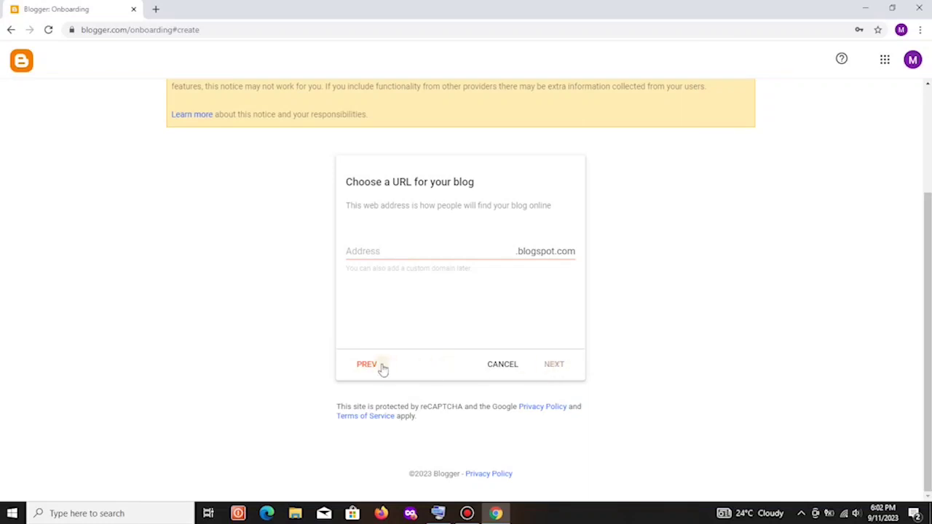
Set the blog address to kimiyyamaura1.blogspot.com, appending 1 since the first choice was taken.
{"action": "left_click", "coordinate": [390, 249]}
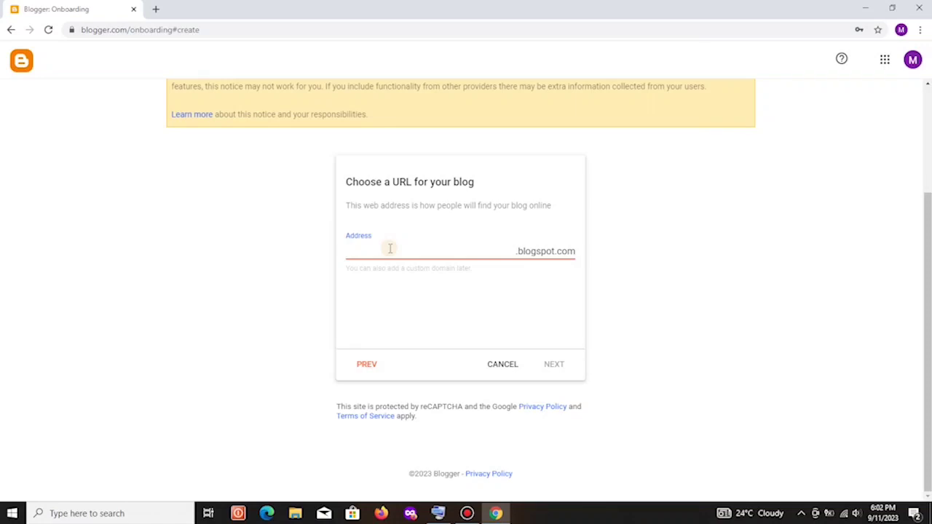
{"action": "left_click", "coordinate": [438, 513]}
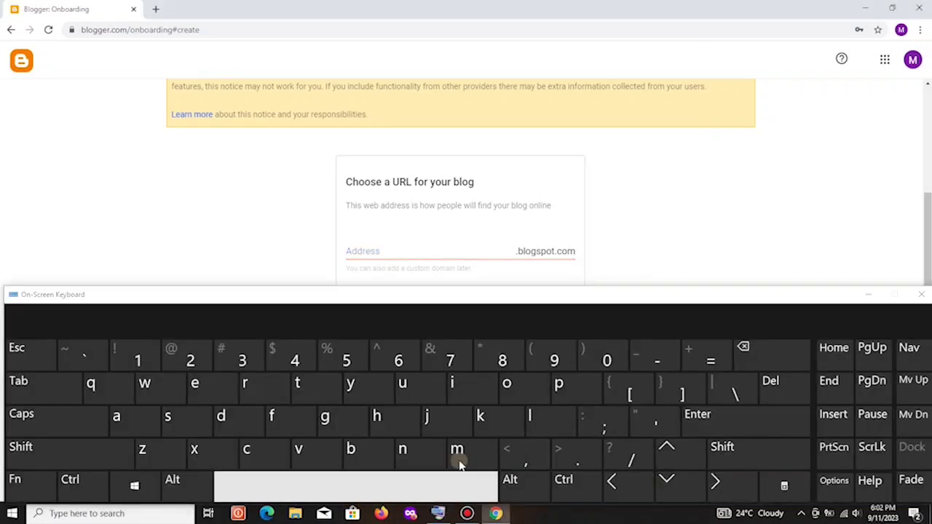
{"action": "left_click", "coordinate": [485, 416]}
{"action": "left_click", "coordinate": [458, 385]}
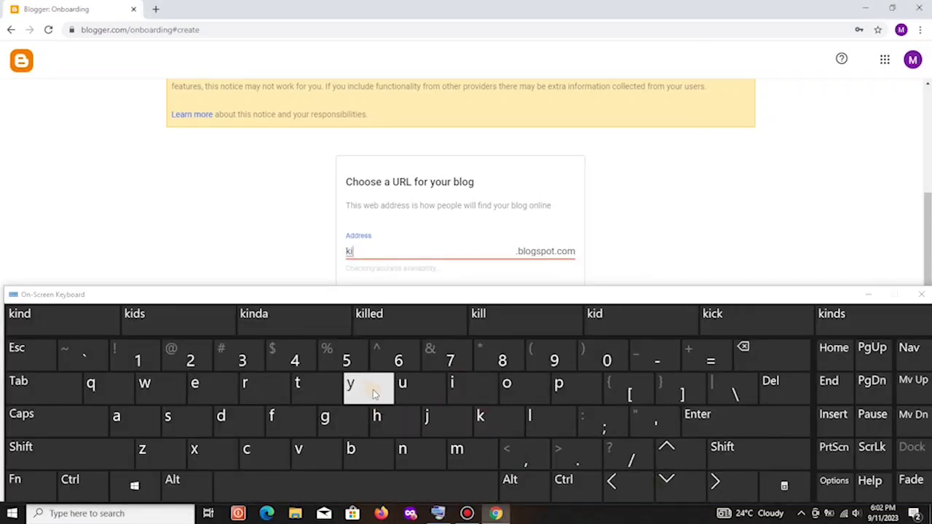
{"action": "left_click", "coordinate": [465, 450]}
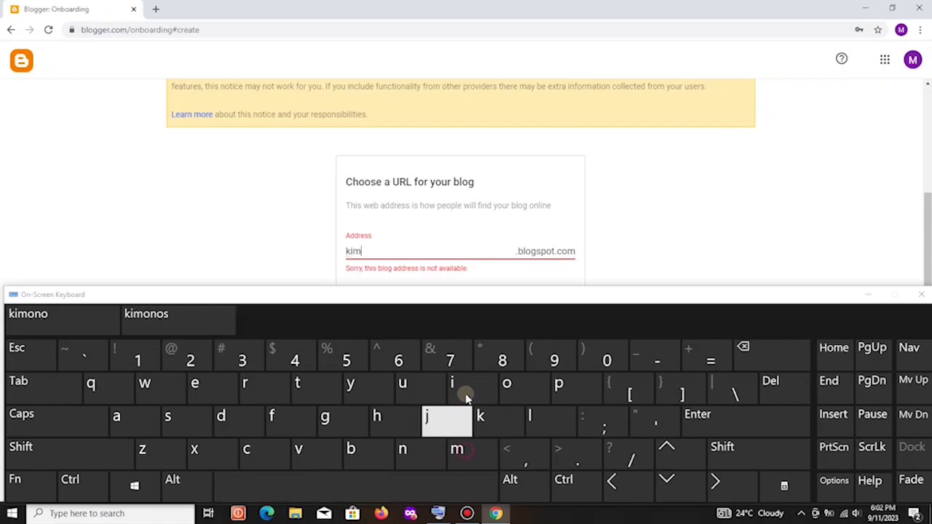
{"action": "left_click", "coordinate": [466, 397]}
{"action": "double_click", "coordinate": [360, 390]}
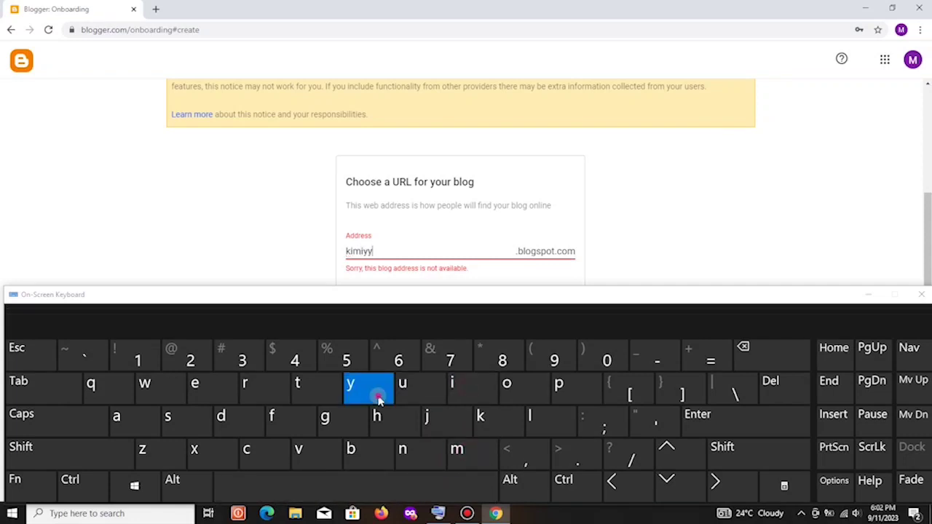
{"action": "left_click", "coordinate": [142, 422]}
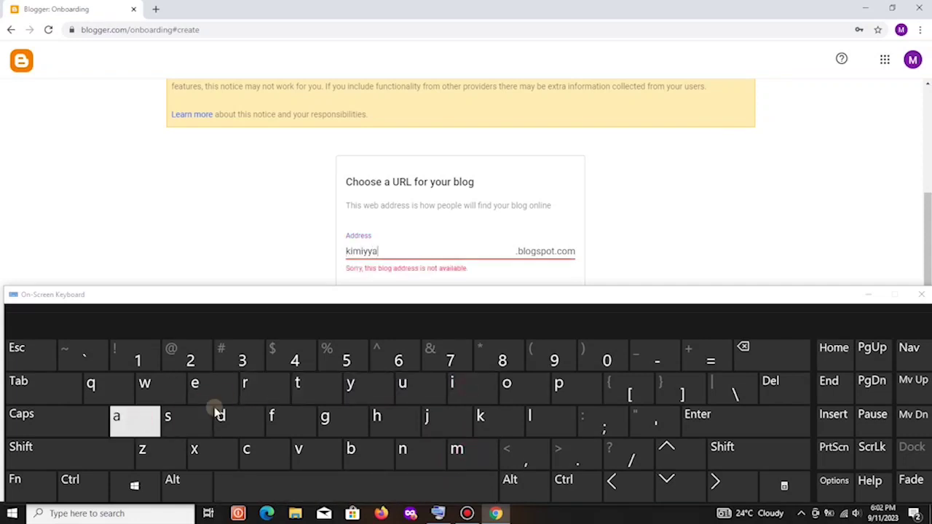
{"action": "left_click", "coordinate": [264, 393]}
{"action": "left_click", "coordinate": [409, 450]}
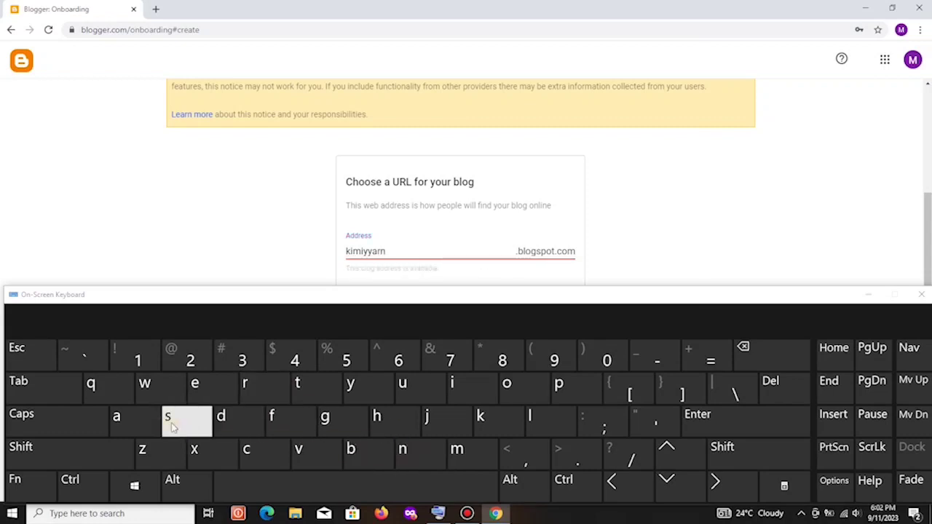
{"action": "left_click", "coordinate": [137, 428]}
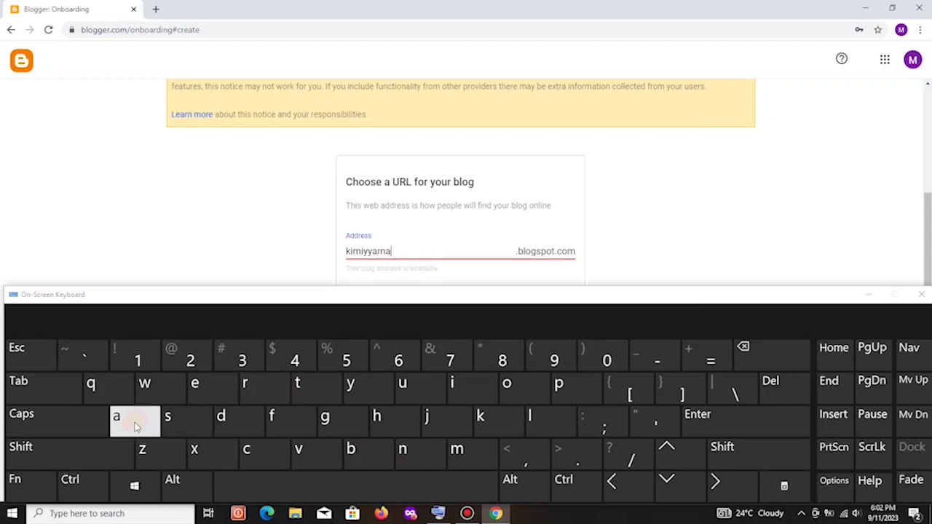
{"action": "left_click", "coordinate": [425, 392]}
{"action": "left_click", "coordinate": [268, 391]}
{"action": "left_click", "coordinate": [148, 418]}
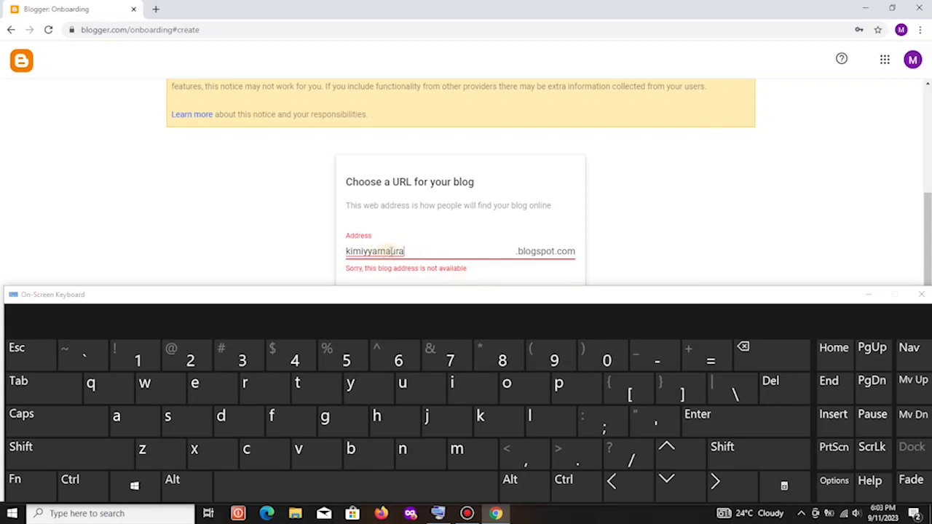
{"action": "type", "text": "1"}
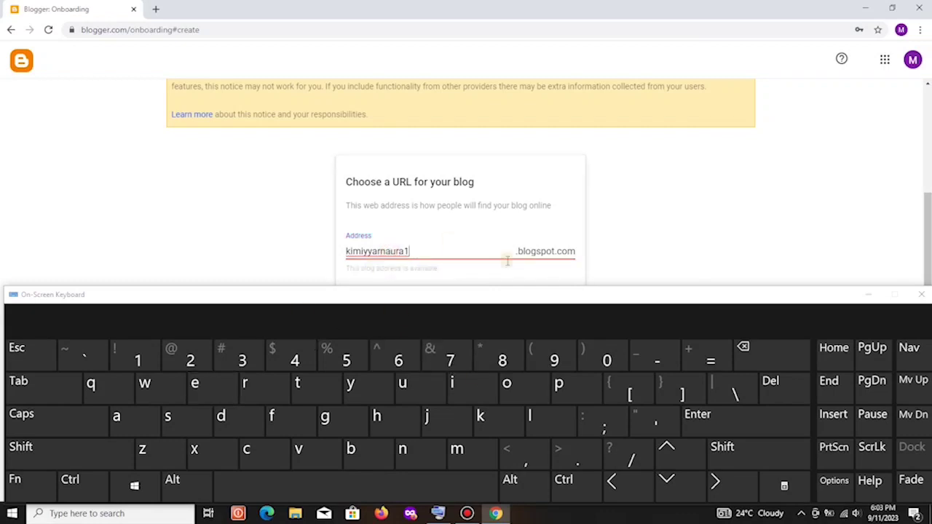
{"action": "left_click", "coordinate": [870, 295]}
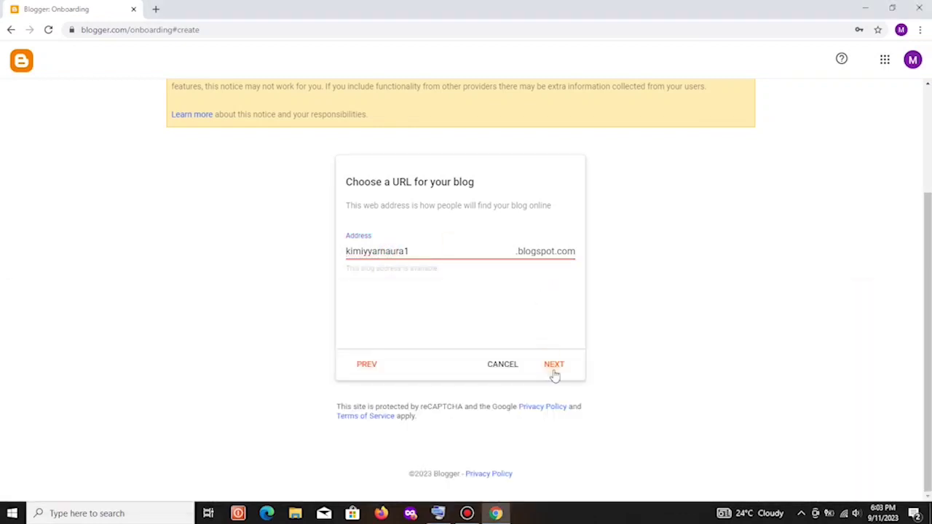
Accept the blog address, enter the author's display name with the on-screen keyboard, and finish creating the blog.
{"action": "left_click", "coordinate": [555, 372]}
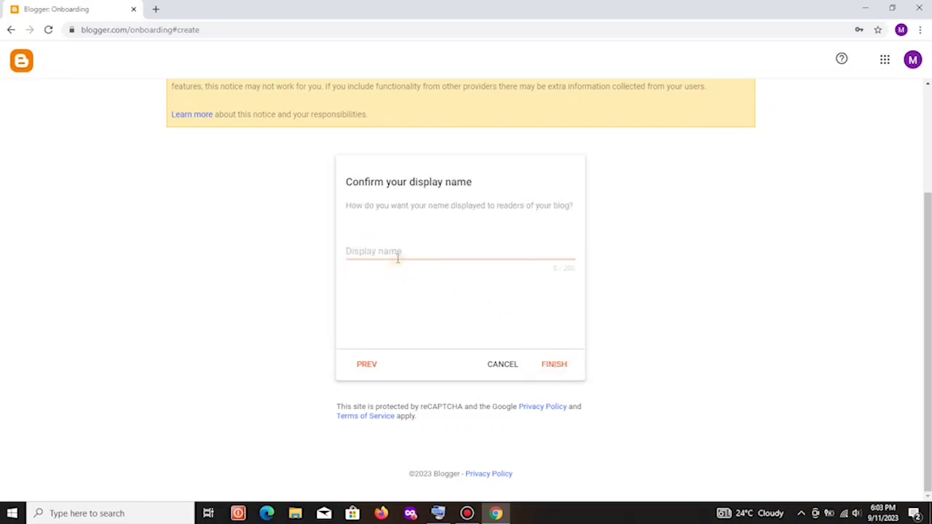
{"action": "left_click", "coordinate": [400, 254]}
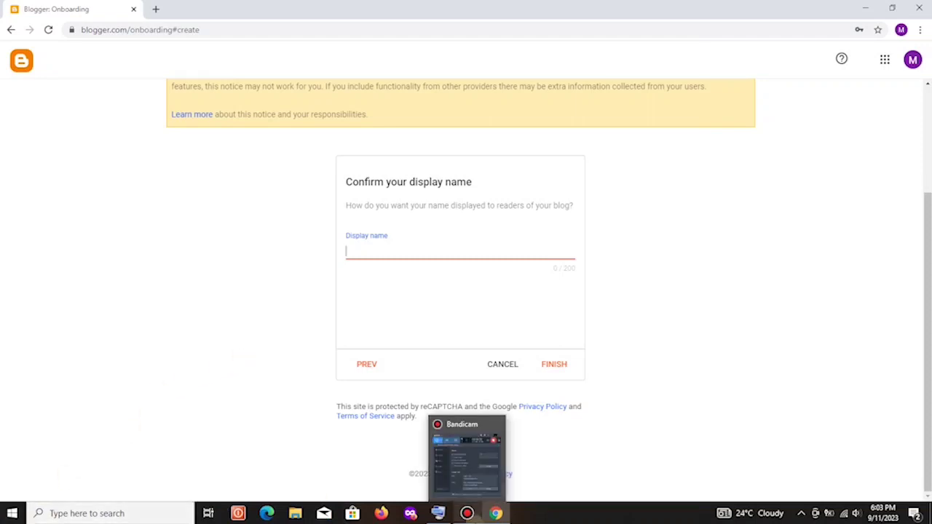
{"action": "left_click", "coordinate": [448, 514]}
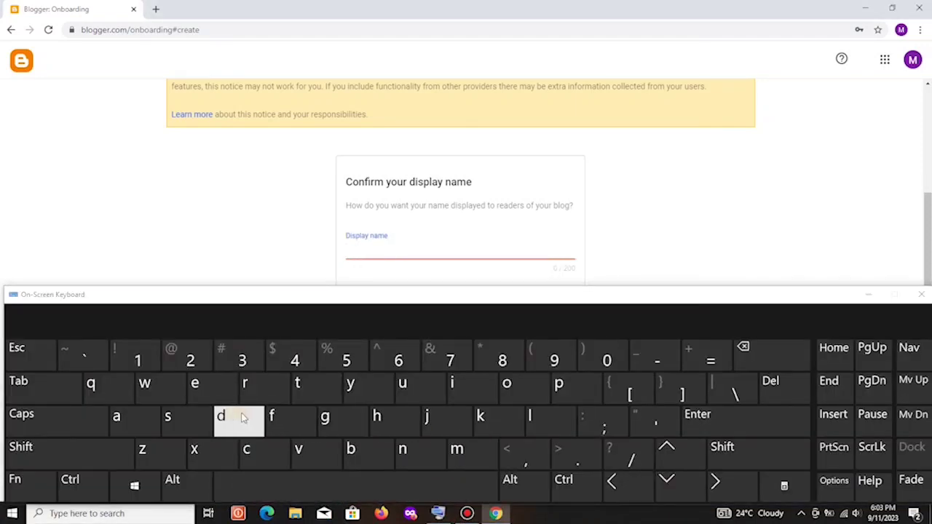
{"action": "left_click", "coordinate": [59, 422]}
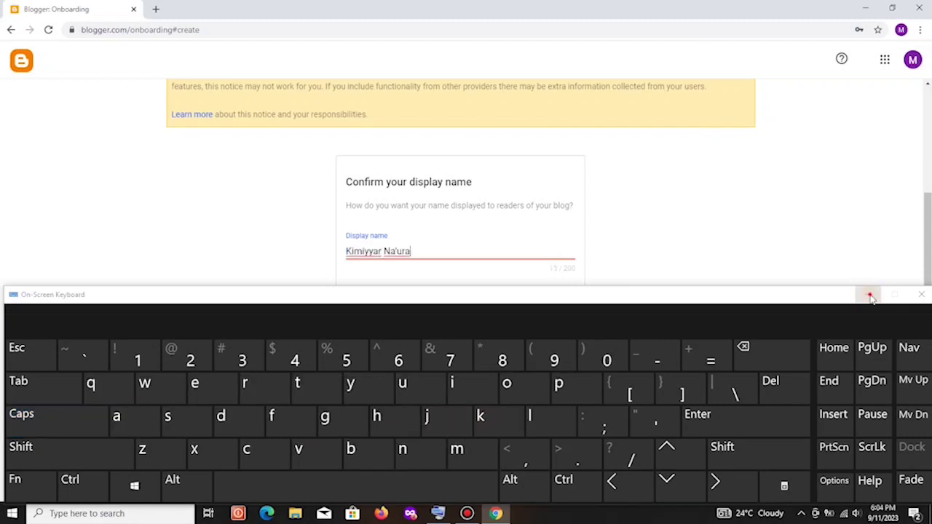
{"action": "left_click", "coordinate": [868, 294]}
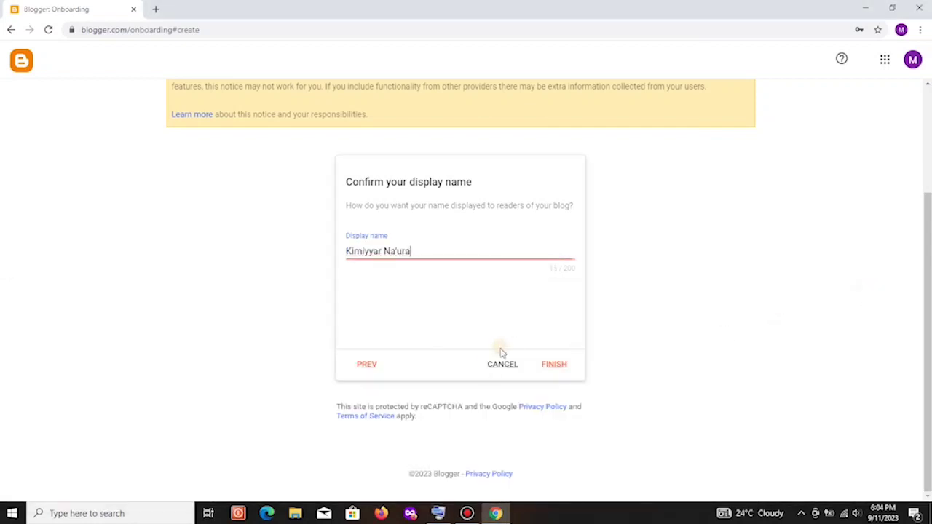
{"action": "left_click", "coordinate": [559, 372]}
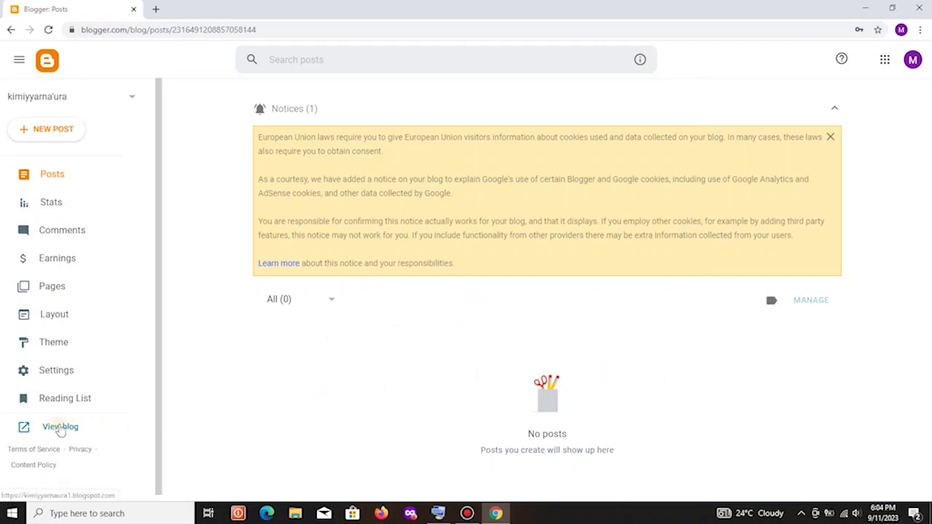
View the live 'kimiyyama'ura' blog in a new tab, then return to the Blogger Posts dashboard.
{"action": "left_click", "coordinate": [59, 428]}
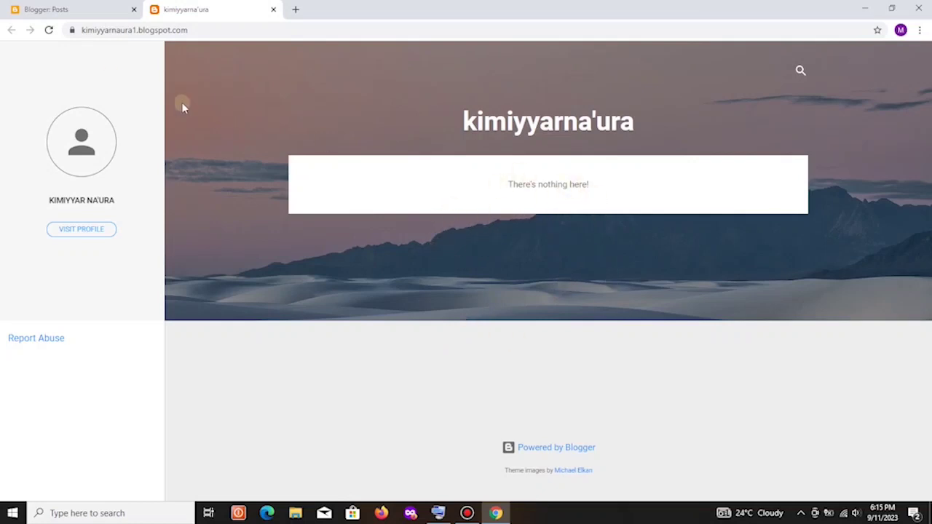
{"action": "left_click", "coordinate": [80, 12]}
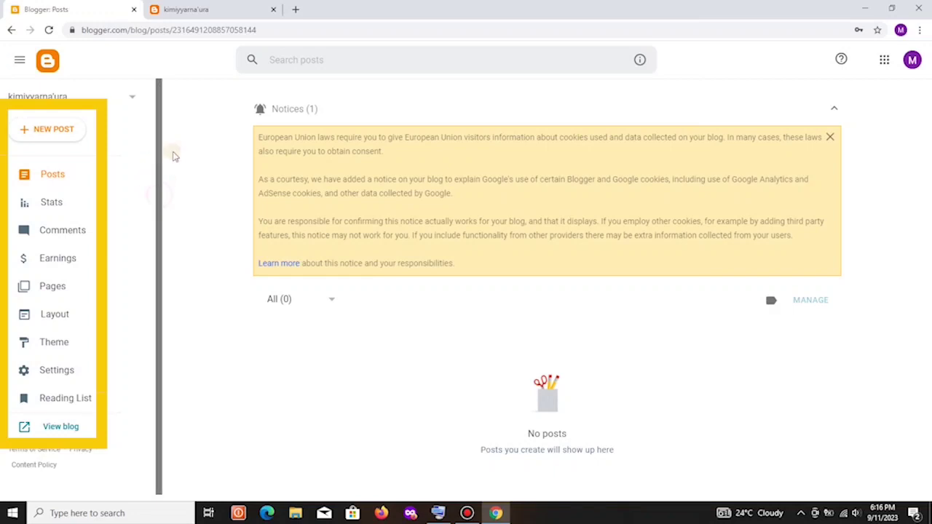
Browse the blog's Stats, Comments and Earnings pages in the sidebar.
{"action": "scroll", "coordinate": [161, 153], "scroll_direction": "down", "scroll_amount": 1}
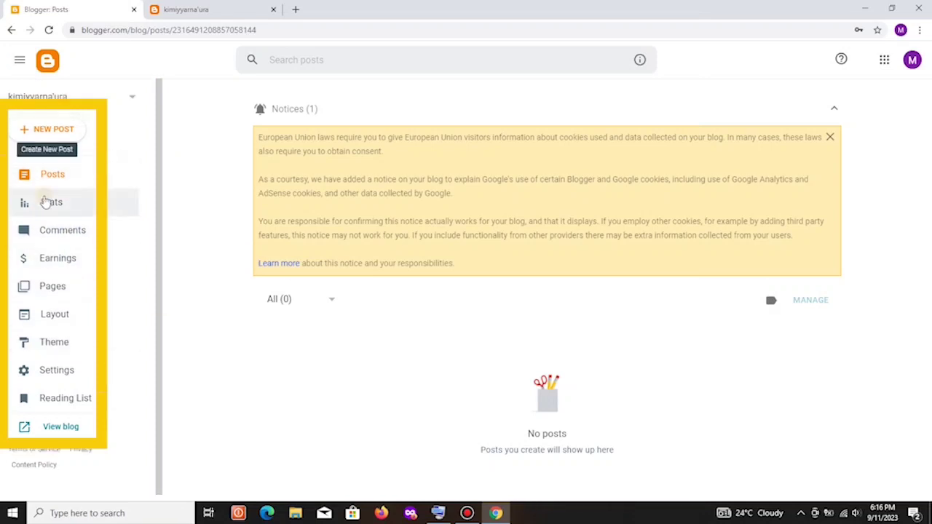
{"action": "left_click", "coordinate": [47, 204]}
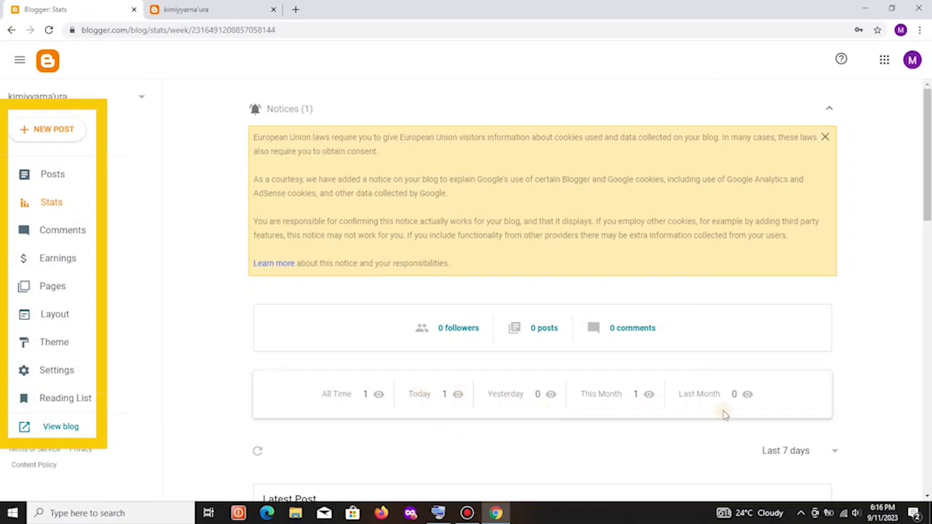
{"action": "left_click", "coordinate": [62, 240]}
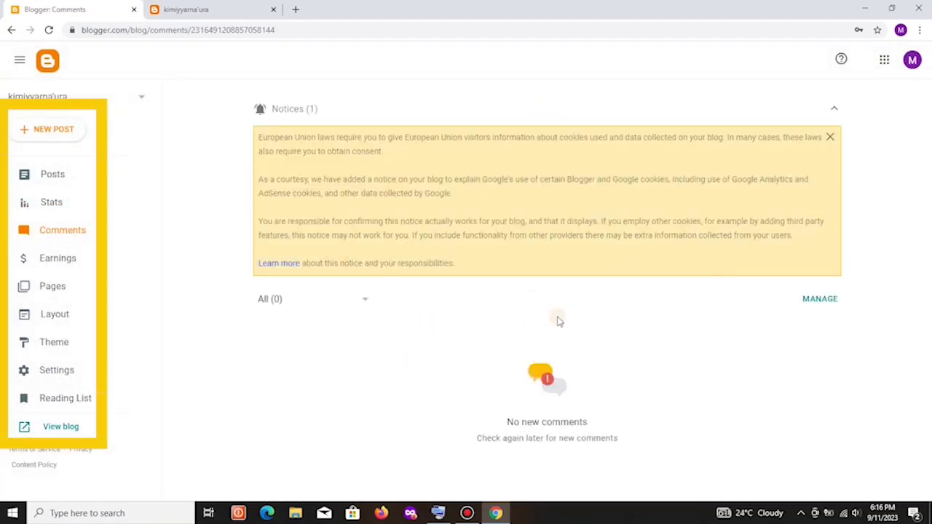
{"action": "left_click", "coordinate": [70, 267]}
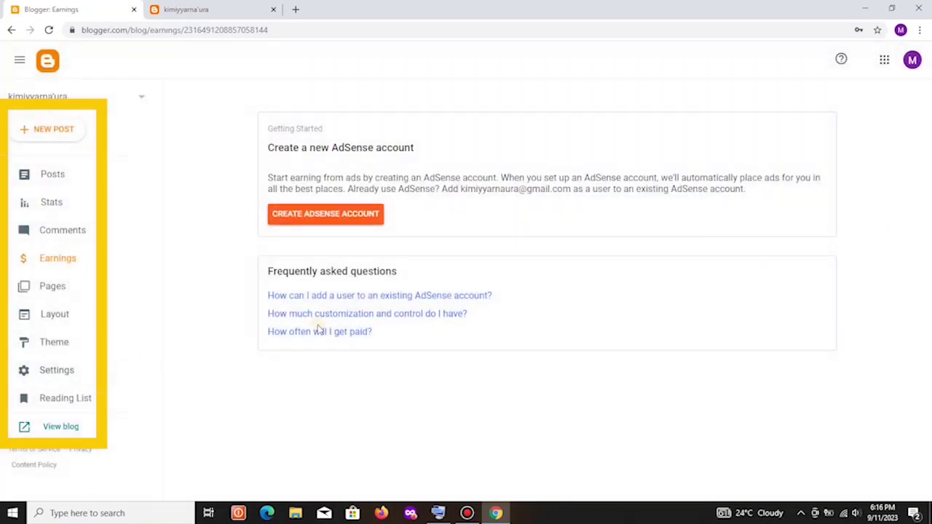
{"action": "scroll", "coordinate": [379, 302], "scroll_direction": "down", "scroll_amount": 2}
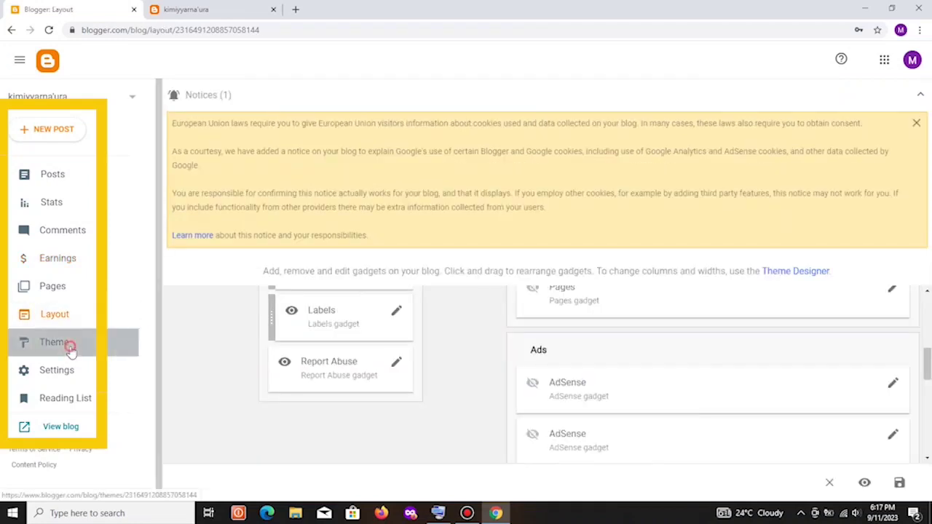
Scroll through the blog's Theme gallery.
{"action": "left_click", "coordinate": [65, 346]}
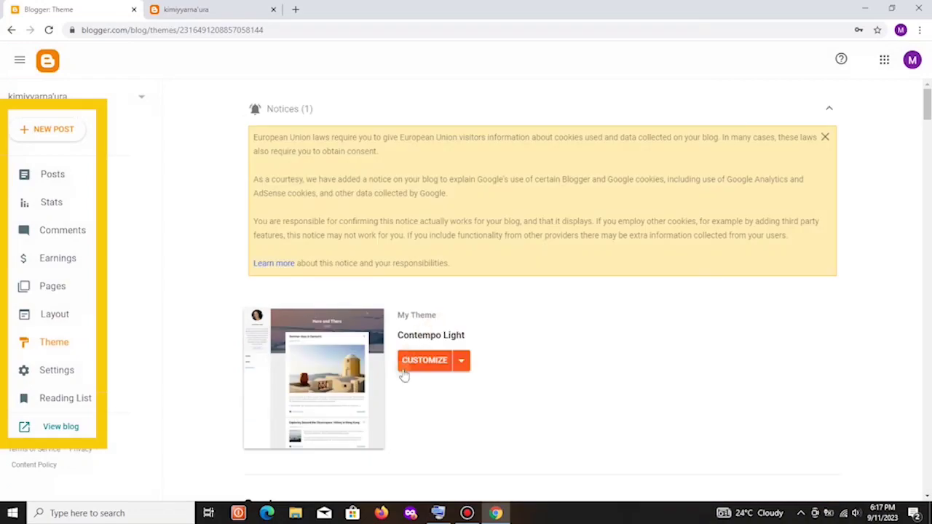
{"action": "scroll", "coordinate": [536, 369], "scroll_direction": "down", "scroll_amount": 8}
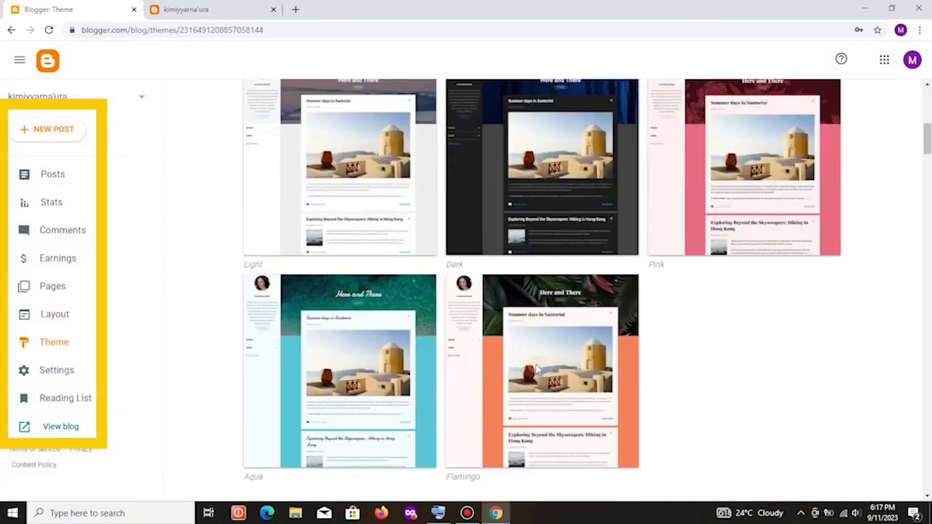
{"action": "scroll", "coordinate": [536, 370], "scroll_direction": "down", "scroll_amount": 4}
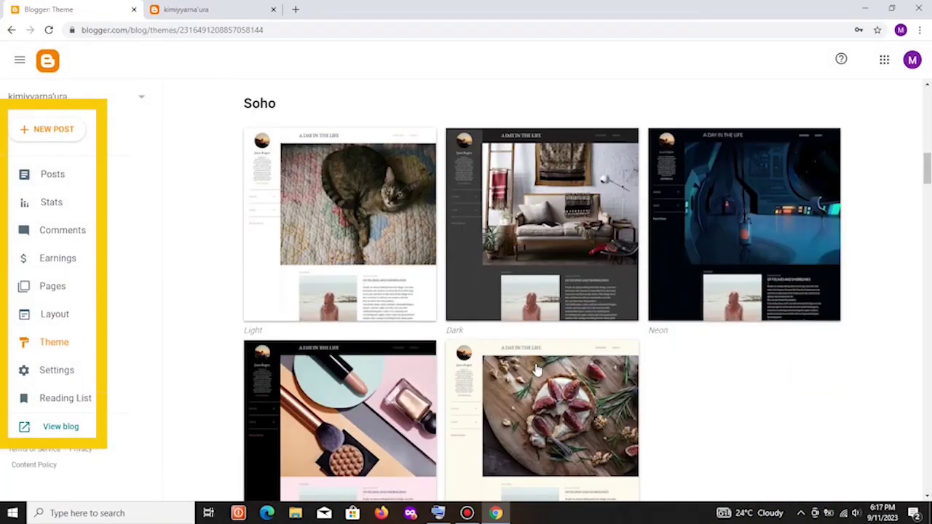
{"action": "scroll", "coordinate": [510, 309], "scroll_direction": "down", "scroll_amount": 5}
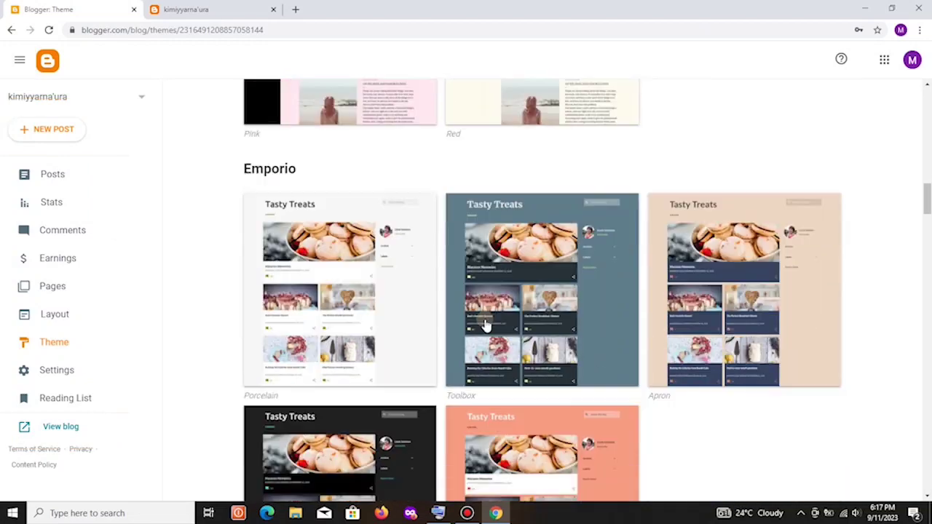
{"action": "scroll", "coordinate": [483, 328], "scroll_direction": "down", "scroll_amount": 2}
{"action": "scroll", "coordinate": [547, 343], "scroll_direction": "down", "scroll_amount": 5}
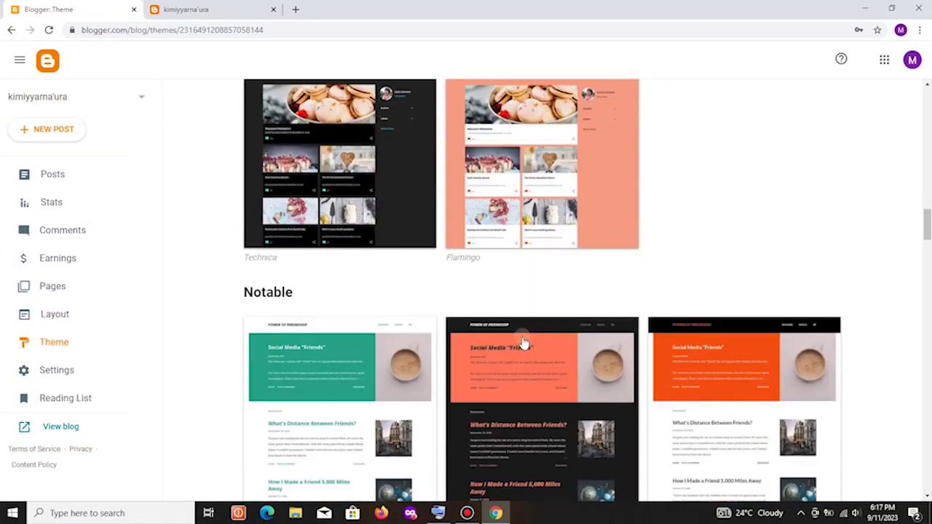
{"action": "scroll", "coordinate": [517, 341], "scroll_direction": "down", "scroll_amount": 10}
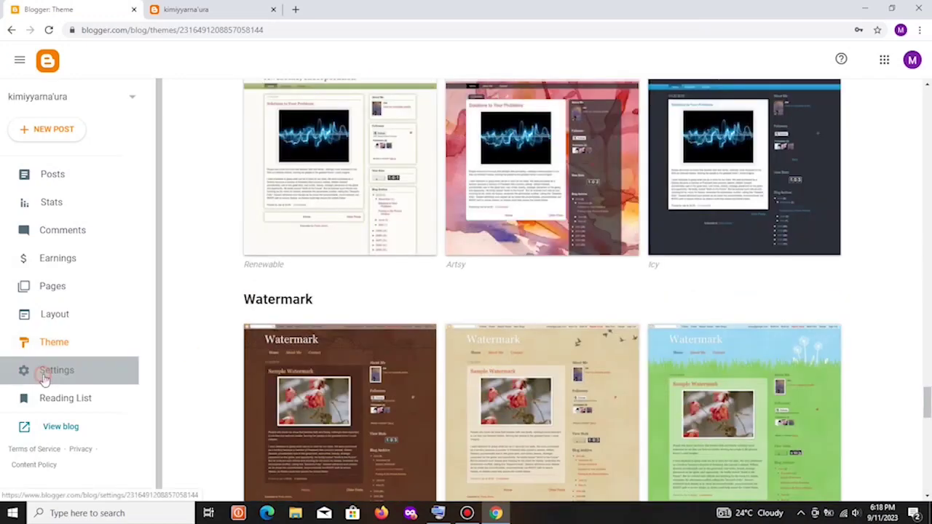
Look over the blog's Basic, Privacy, Formatting and Meta tags settings, then go to Reading List.
{"action": "left_click", "coordinate": [44, 378]}
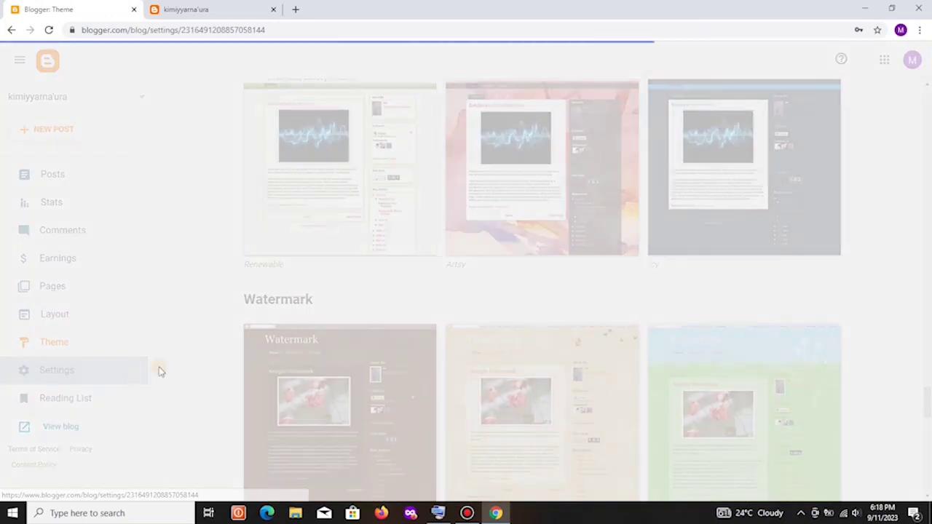
{"action": "scroll", "coordinate": [342, 320], "scroll_direction": "down", "scroll_amount": 3}
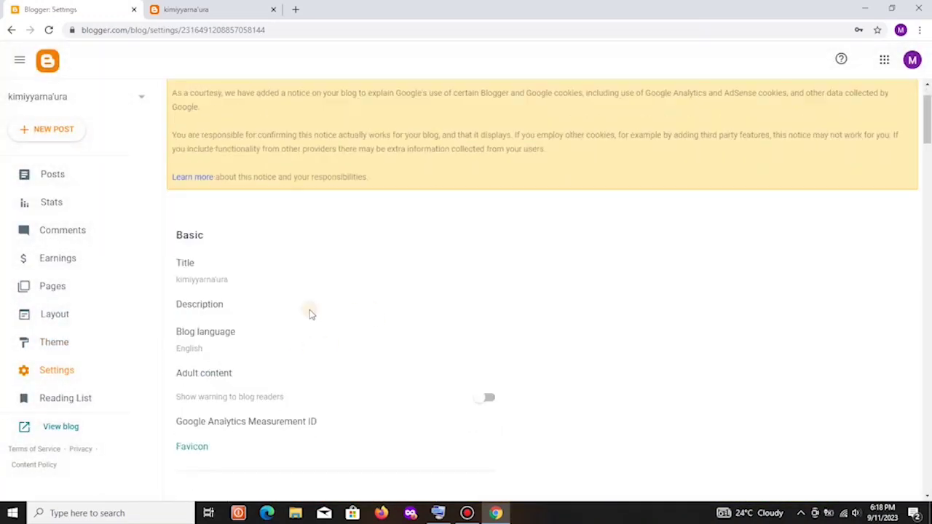
{"action": "scroll", "coordinate": [308, 312], "scroll_direction": "up", "scroll_amount": 3}
{"action": "scroll", "coordinate": [224, 318], "scroll_direction": "down", "scroll_amount": 1}
{"action": "scroll", "coordinate": [290, 365], "scroll_direction": "down", "scroll_amount": 2}
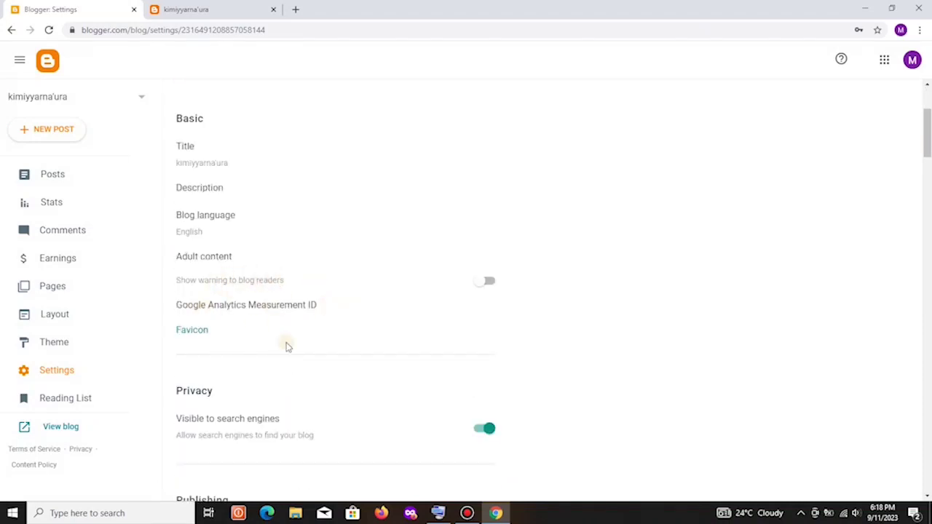
{"action": "scroll", "coordinate": [270, 364], "scroll_direction": "down", "scroll_amount": 2}
{"action": "scroll", "coordinate": [291, 371], "scroll_direction": "down", "scroll_amount": 15}
{"action": "scroll", "coordinate": [302, 374], "scroll_direction": "up", "scroll_amount": 5}
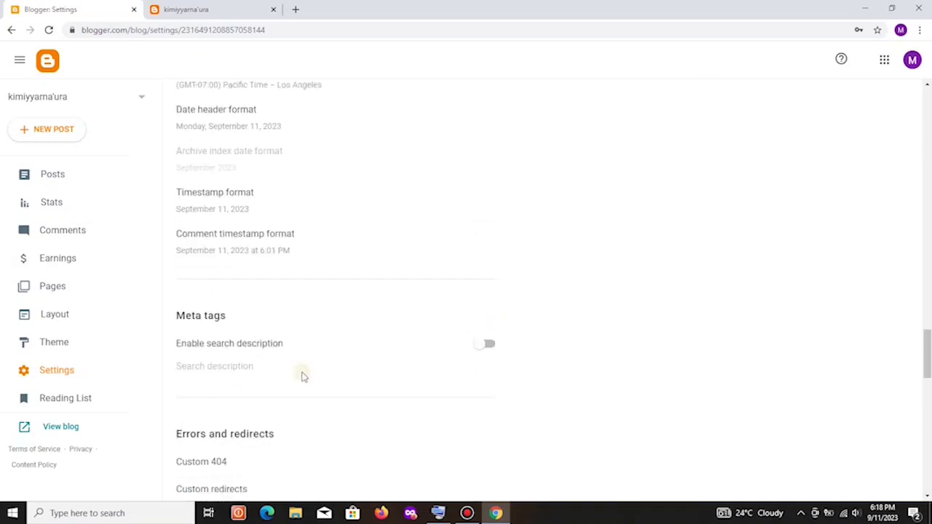
{"action": "left_click", "coordinate": [67, 401]}
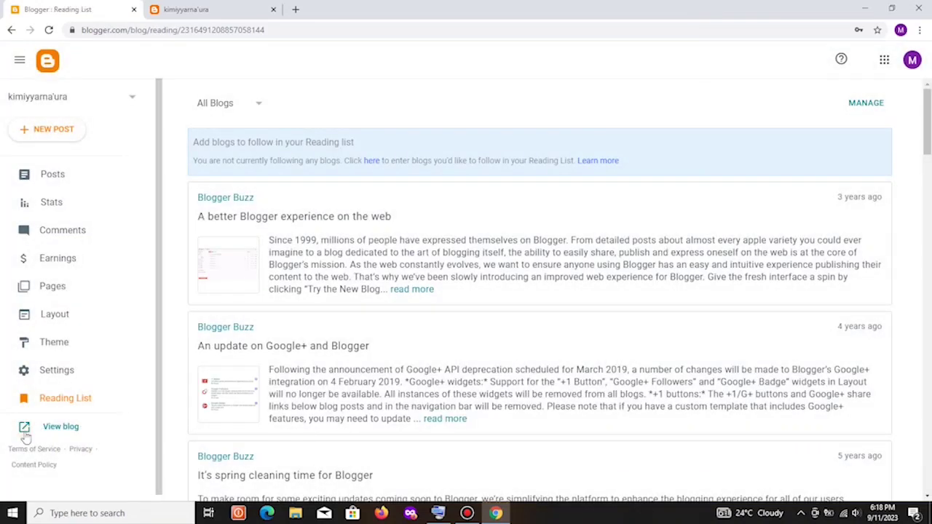
Browse the Theme gallery's Contempo, Soho, Emporio, Notable and Essential themes.
{"action": "left_click", "coordinate": [131, 320]}
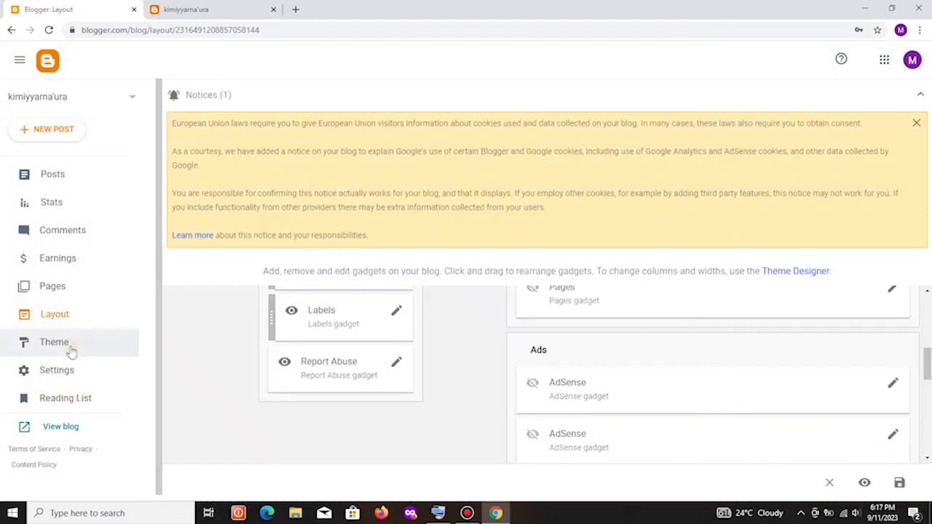
{"action": "left_click", "coordinate": [71, 348]}
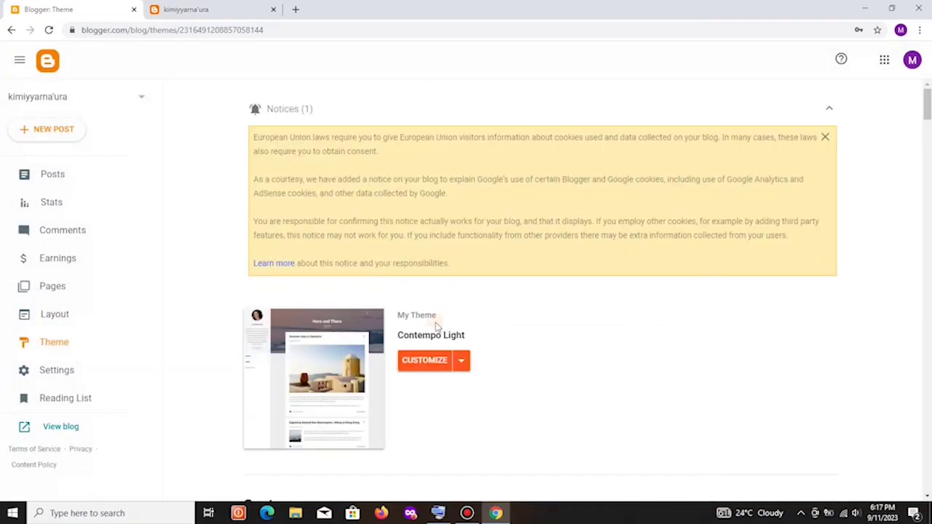
{"action": "scroll", "coordinate": [520, 375], "scroll_direction": "down", "scroll_amount": 7}
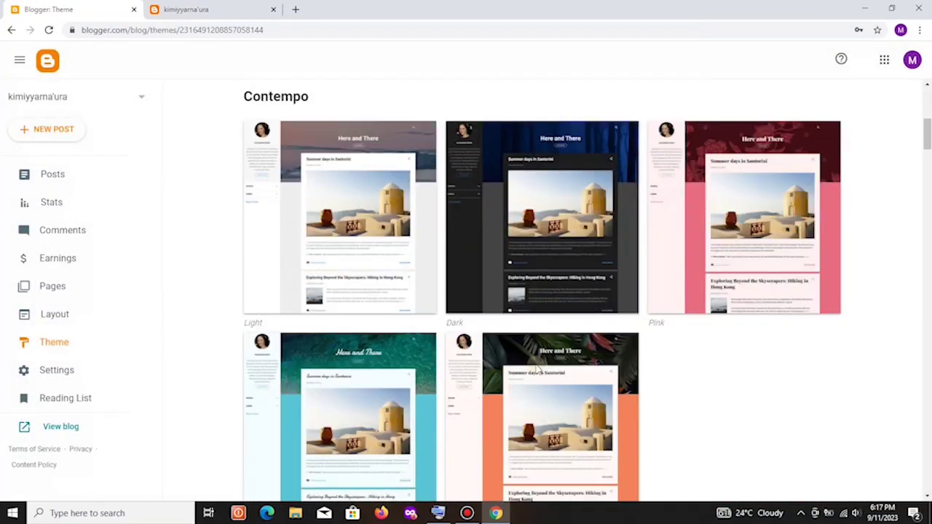
{"action": "scroll", "coordinate": [536, 370], "scroll_direction": "down", "scroll_amount": 5}
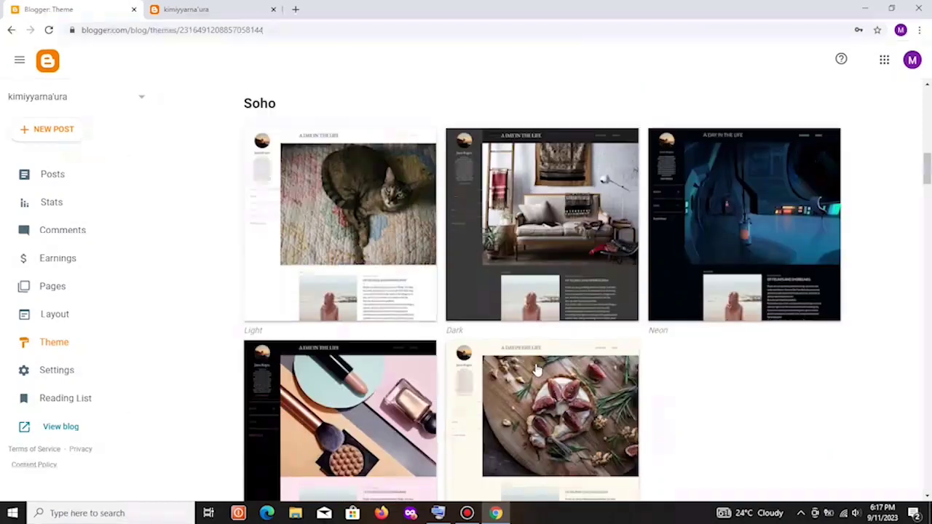
{"action": "scroll", "coordinate": [537, 369], "scroll_direction": "down", "scroll_amount": 6}
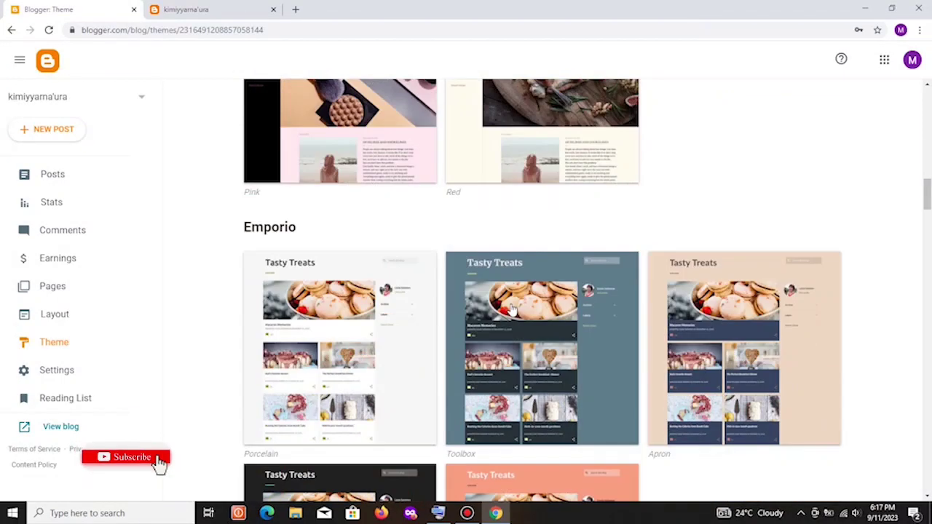
{"action": "scroll", "coordinate": [485, 328], "scroll_direction": "down", "scroll_amount": 6}
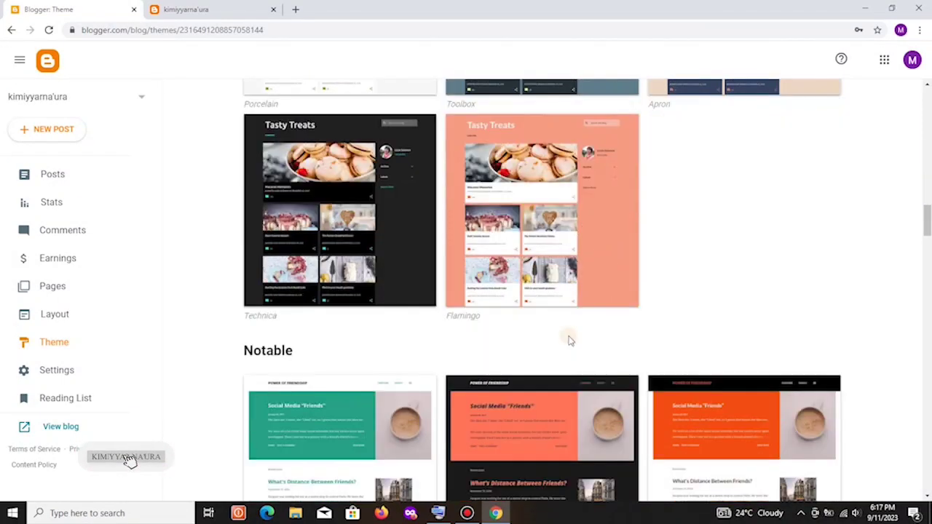
{"action": "scroll", "coordinate": [517, 339], "scroll_direction": "down", "scroll_amount": 5}
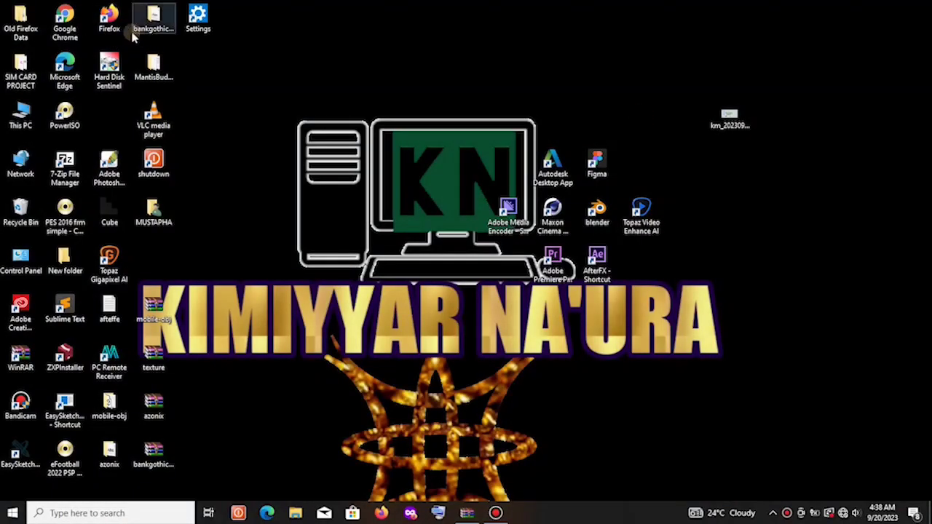
Launch Chrome, search Google for 'free blogger templates', and open the gooyaabitemplates.com result.
{"action": "double_click", "coordinate": [64, 22]}
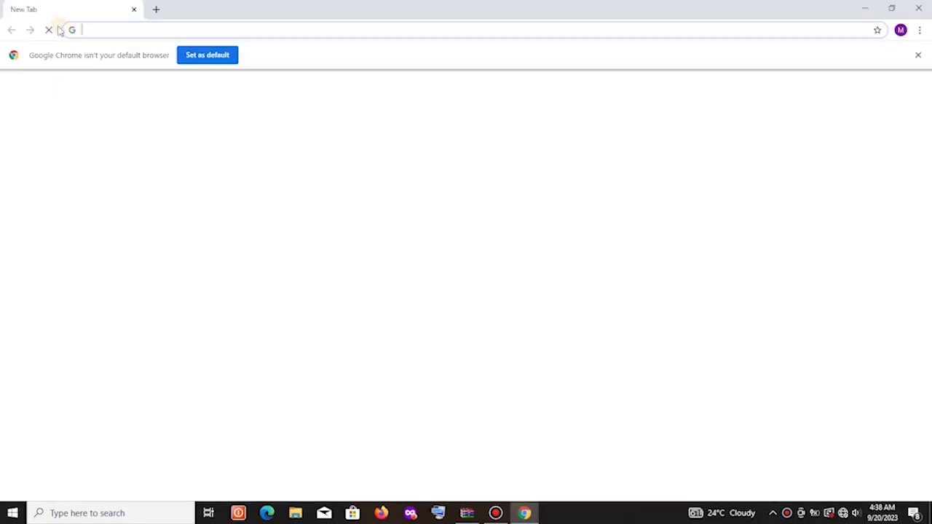
{"action": "left_click", "coordinate": [391, 29]}
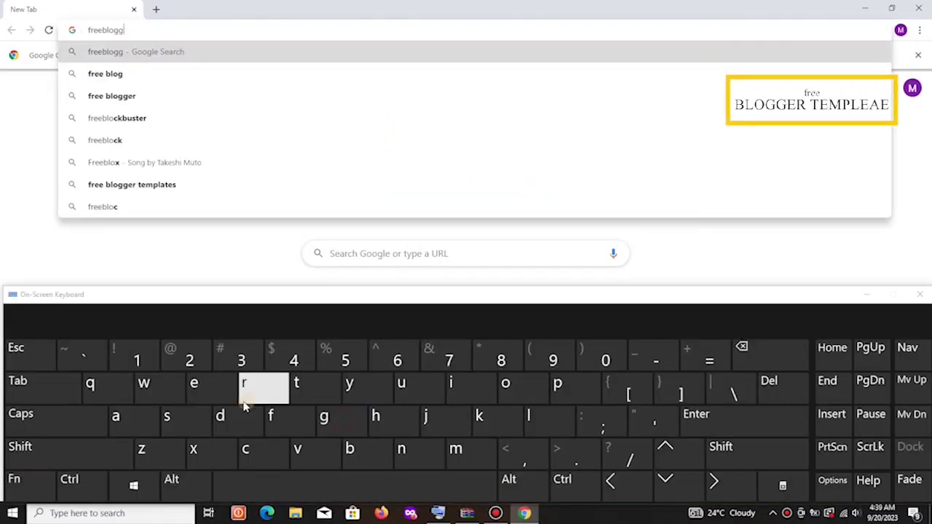
{"action": "left_click", "coordinate": [210, 392]}
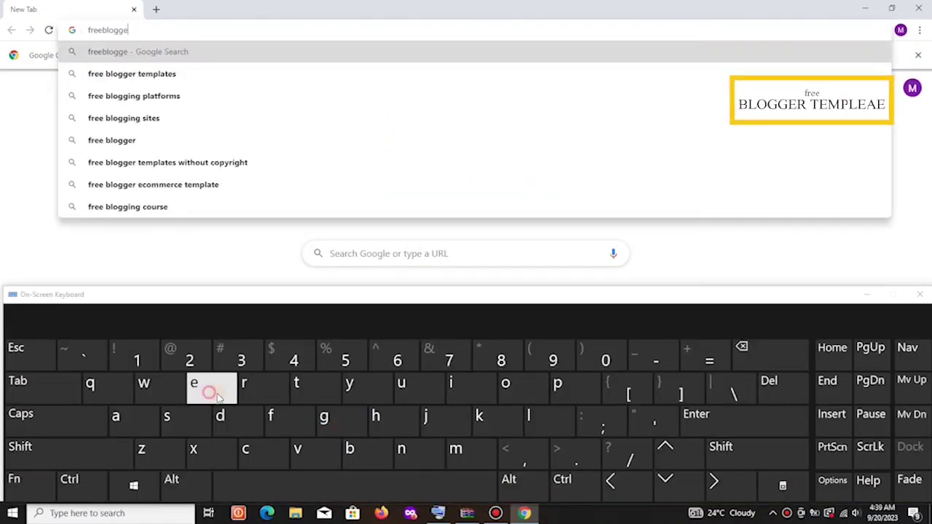
{"action": "left_click", "coordinate": [248, 388]}
{"action": "left_click", "coordinate": [323, 488]}
{"action": "left_click", "coordinate": [297, 393]}
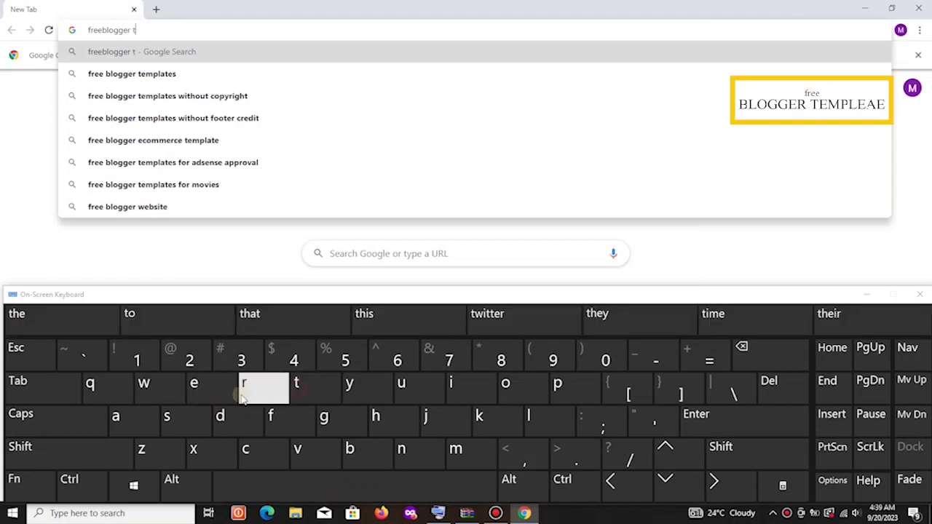
{"action": "left_click", "coordinate": [201, 394]}
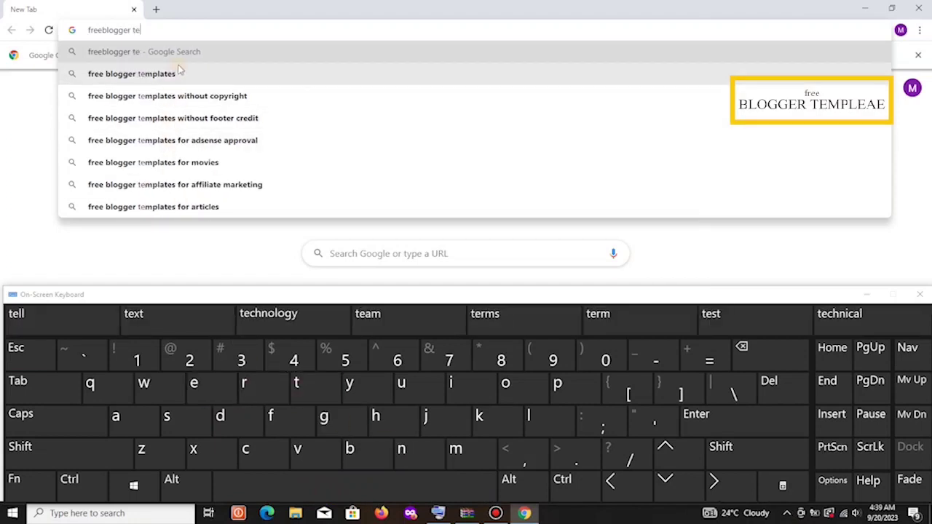
{"action": "left_click", "coordinate": [159, 76]}
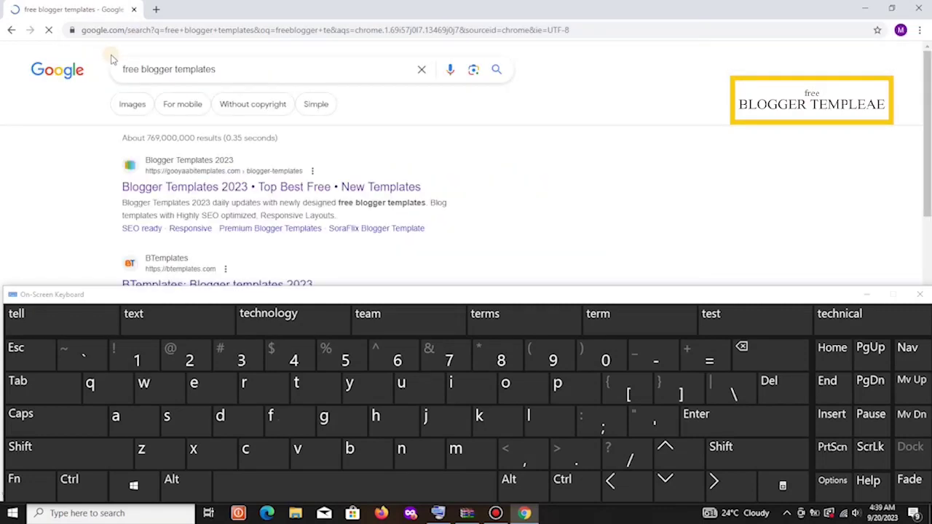
{"action": "left_click", "coordinate": [920, 294]}
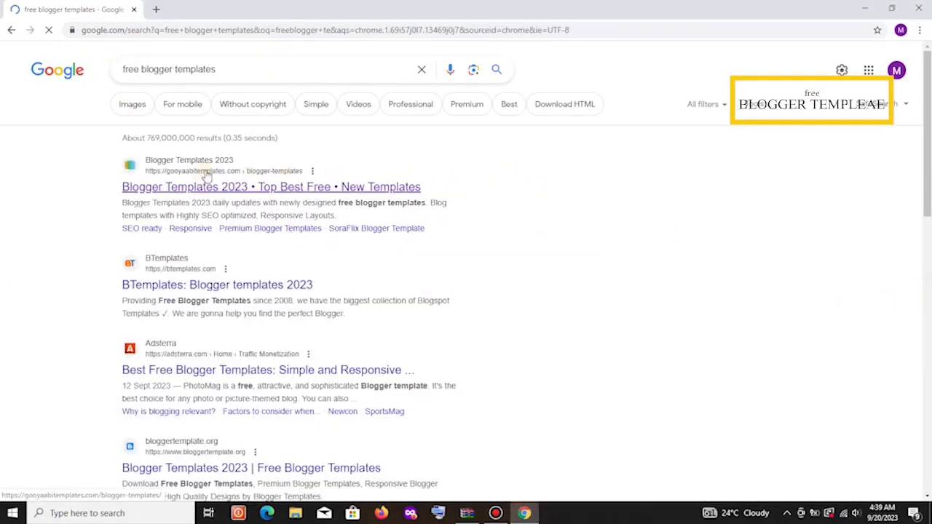
{"action": "left_click", "coordinate": [239, 188]}
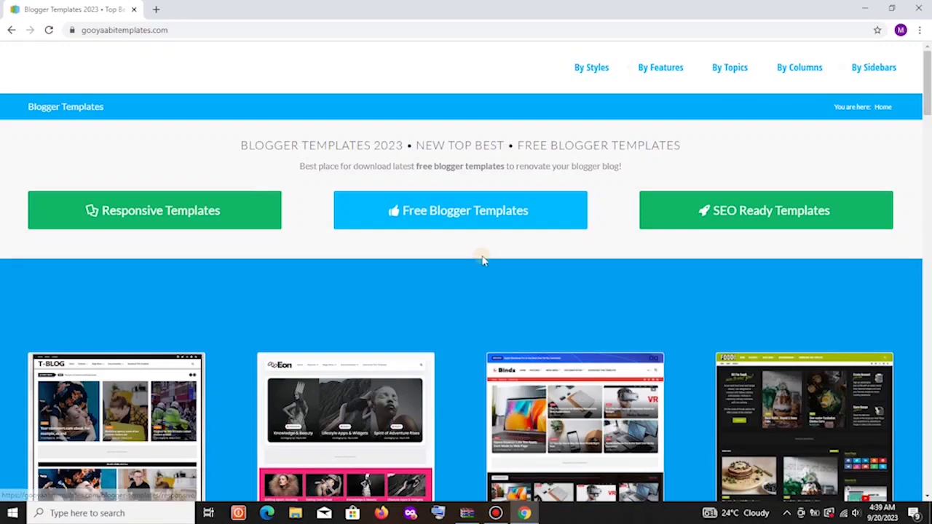
Find the Lightify template on gooyaabitemplates.com and download Lightify-Free-Version-1.0.zip.
{"action": "scroll", "coordinate": [483, 258], "scroll_direction": "down", "scroll_amount": 2}
{"action": "scroll", "coordinate": [483, 258], "scroll_direction": "down", "scroll_amount": 3}
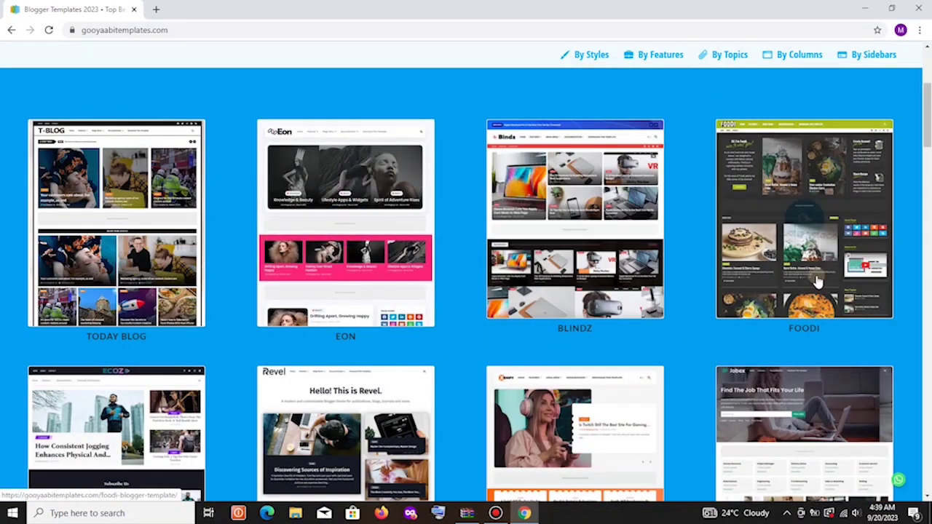
{"action": "scroll", "coordinate": [466, 284], "scroll_direction": "down", "scroll_amount": 10}
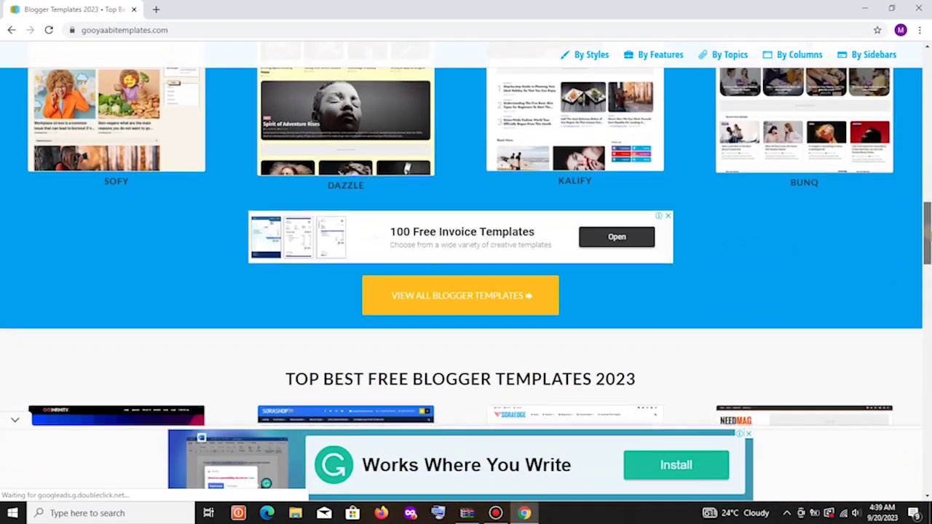
{"action": "scroll", "coordinate": [466, 248], "scroll_direction": "up", "scroll_amount": 5}
{"action": "scroll", "coordinate": [466, 247], "scroll_direction": "up", "scroll_amount": 2}
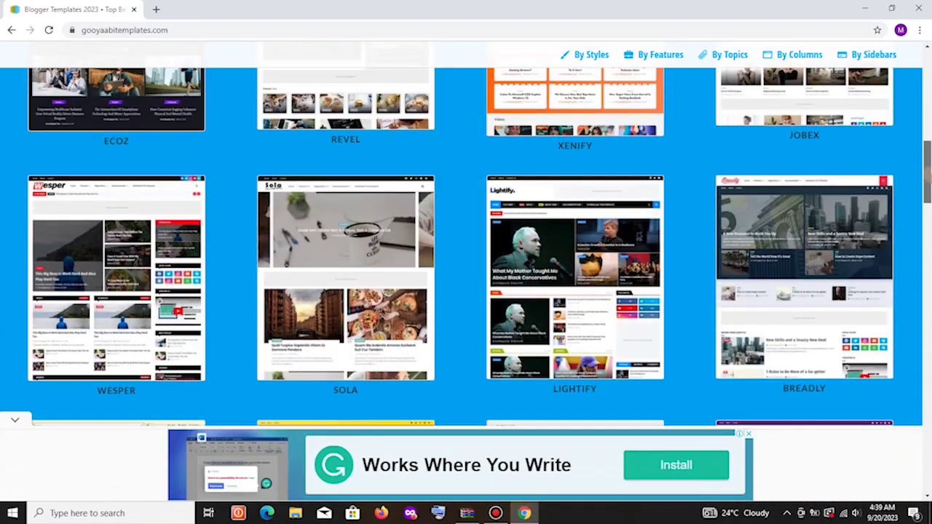
{"action": "scroll", "coordinate": [467, 247], "scroll_direction": "down", "scroll_amount": 1}
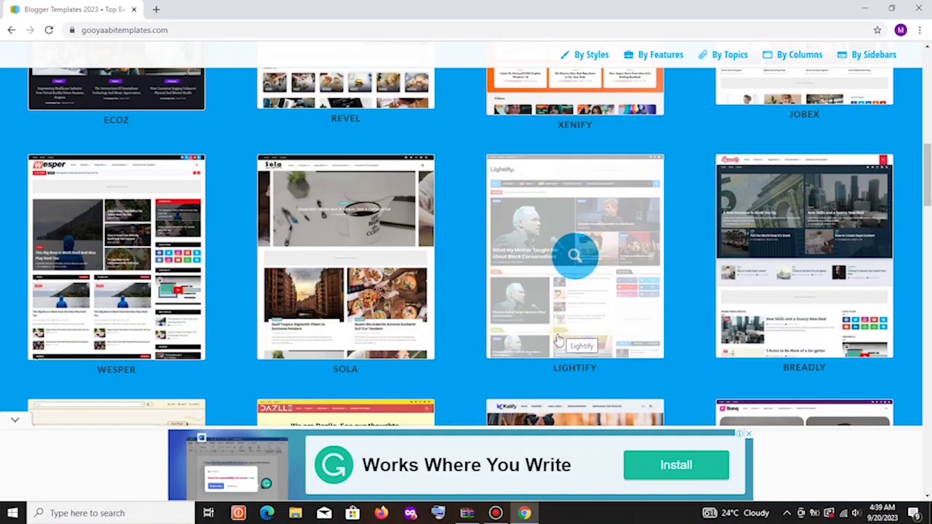
{"action": "left_click", "coordinate": [572, 296]}
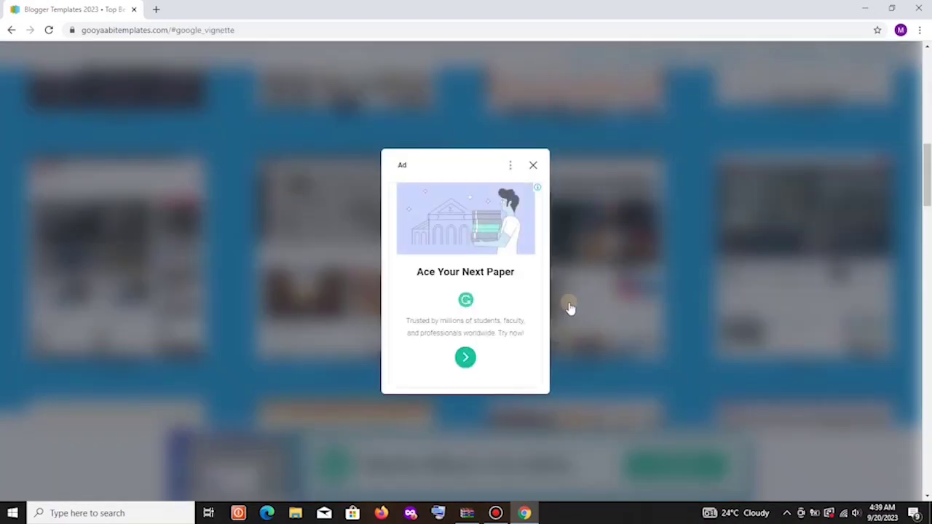
{"action": "left_click", "coordinate": [534, 166]}
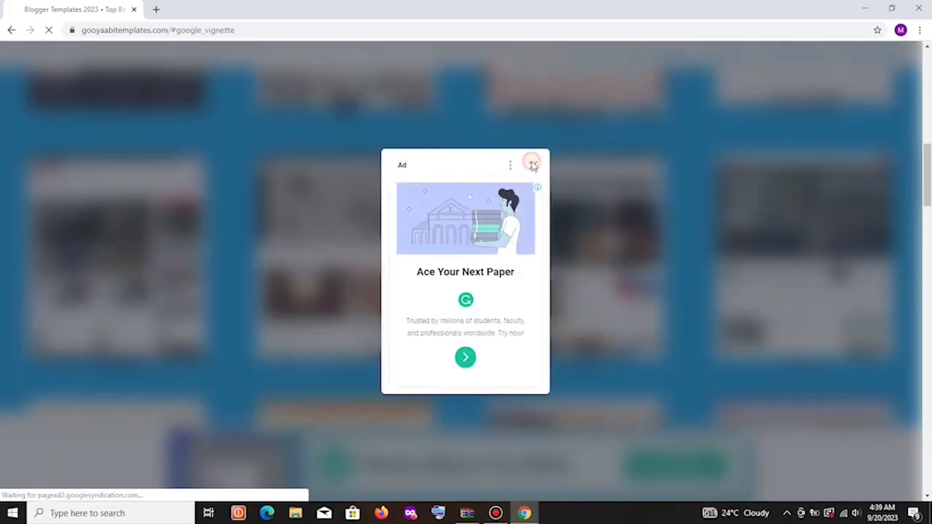
{"action": "scroll", "coordinate": [481, 257], "scroll_direction": "down", "scroll_amount": 4}
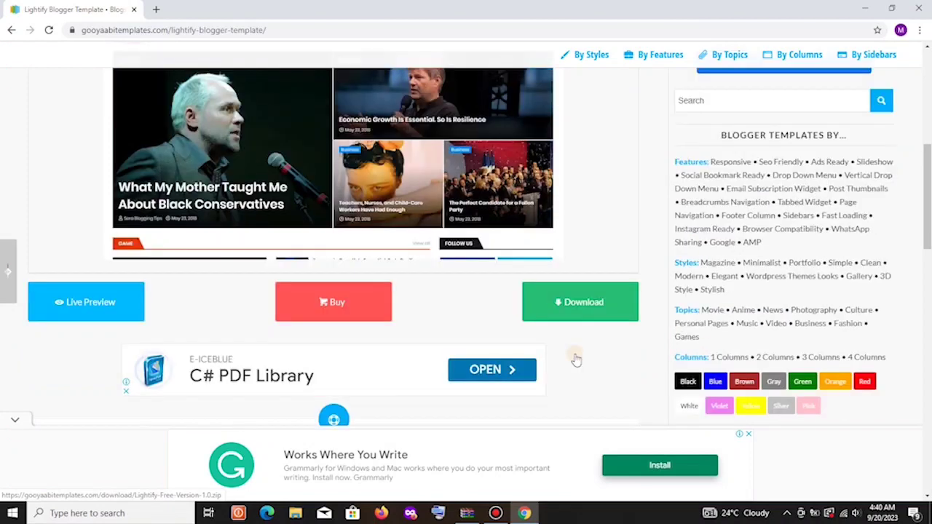
{"action": "left_click", "coordinate": [580, 309]}
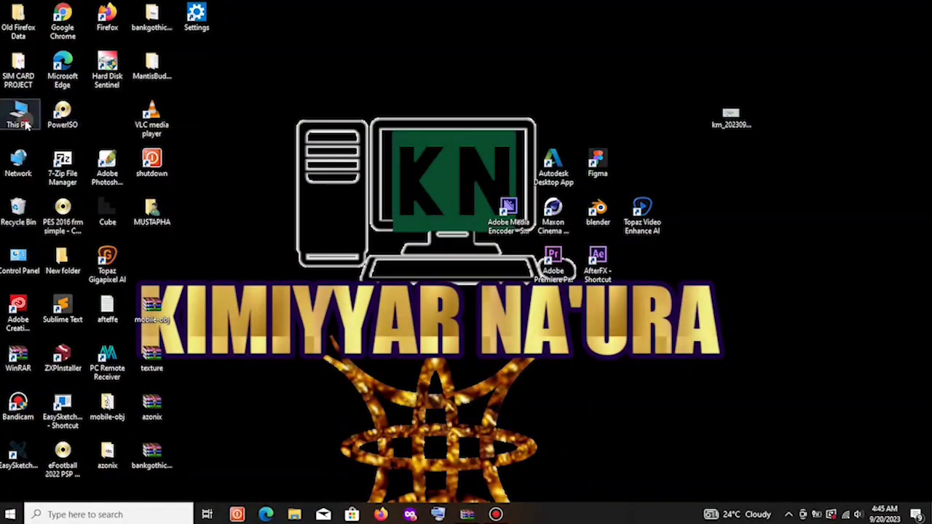
Open Downloads via This PC, enlarge the window, and open Lightify-Free-Version-1.0.zip.
{"action": "double_click", "coordinate": [18, 113]}
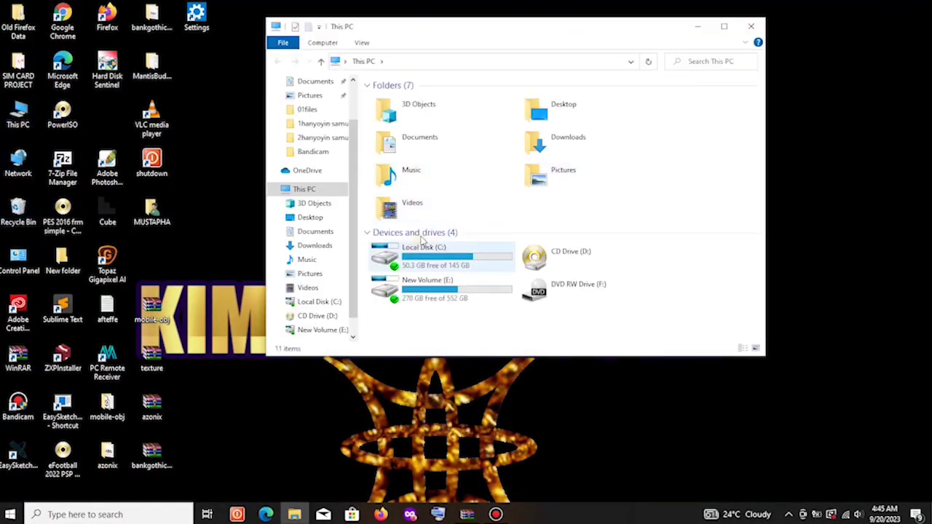
{"action": "left_click", "coordinate": [569, 148]}
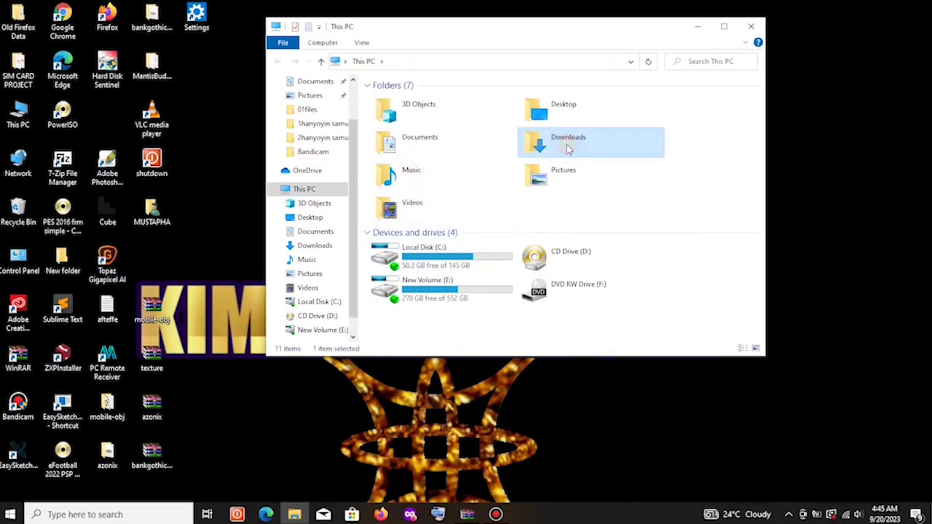
{"action": "double_click", "coordinate": [569, 149]}
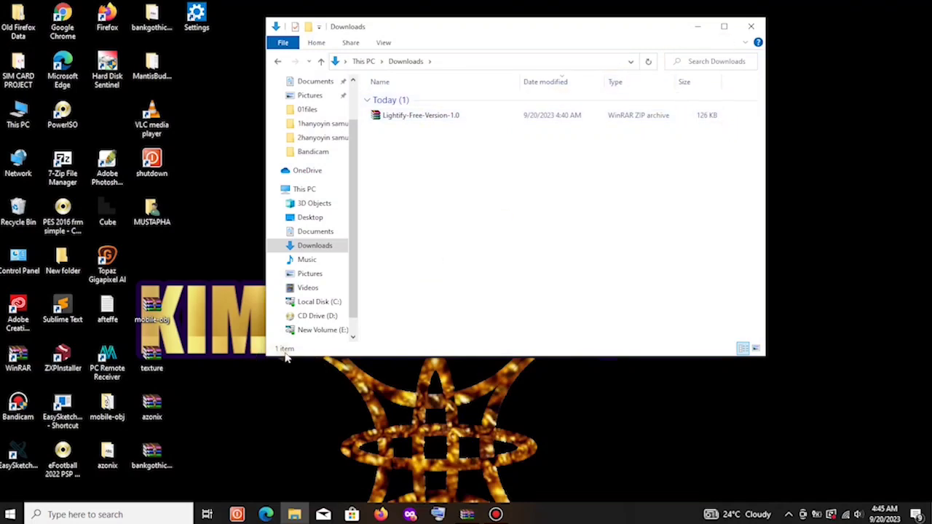
{"action": "left_click_drag", "start_coordinate": [263, 355], "coordinate": [139, 357]}
{"action": "left_click_drag", "start_coordinate": [407, 359], "coordinate": [407, 468]}
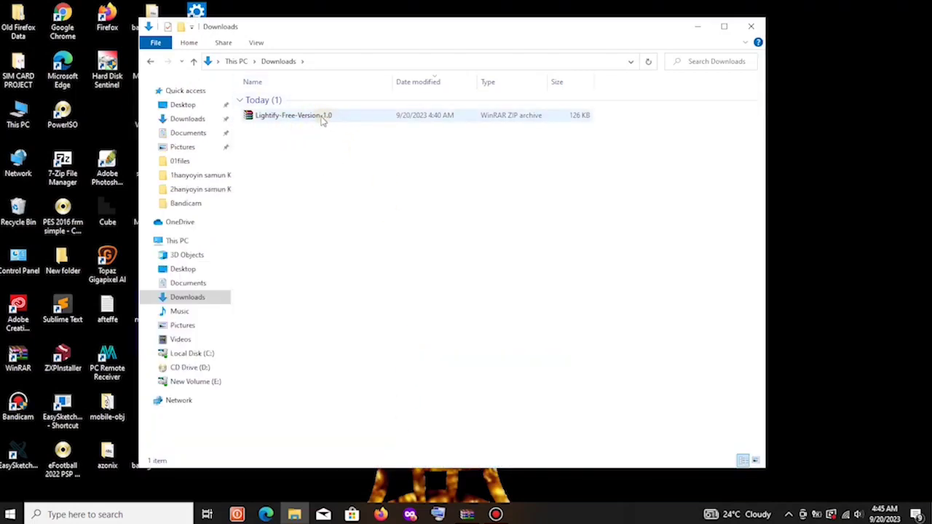
{"action": "left_click_drag", "start_coordinate": [370, 34], "coordinate": [457, 37]}
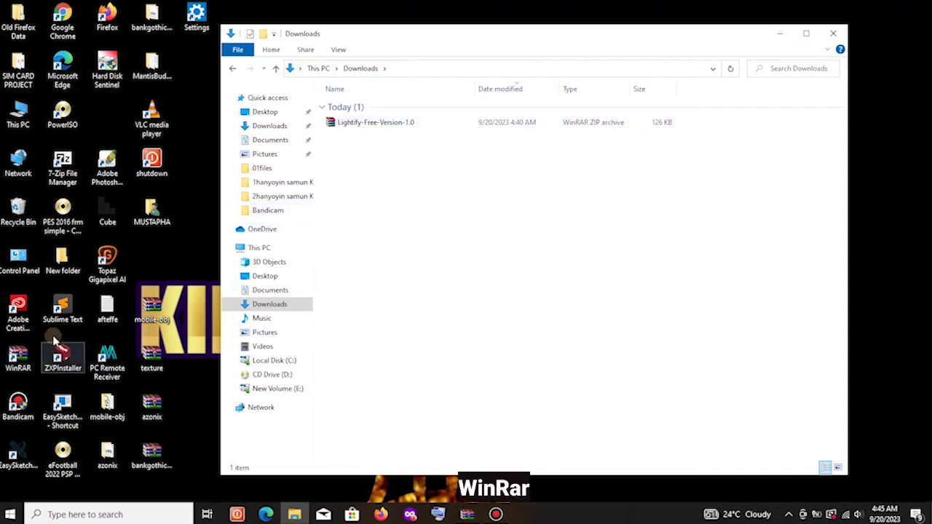
{"action": "double_click", "coordinate": [378, 124]}
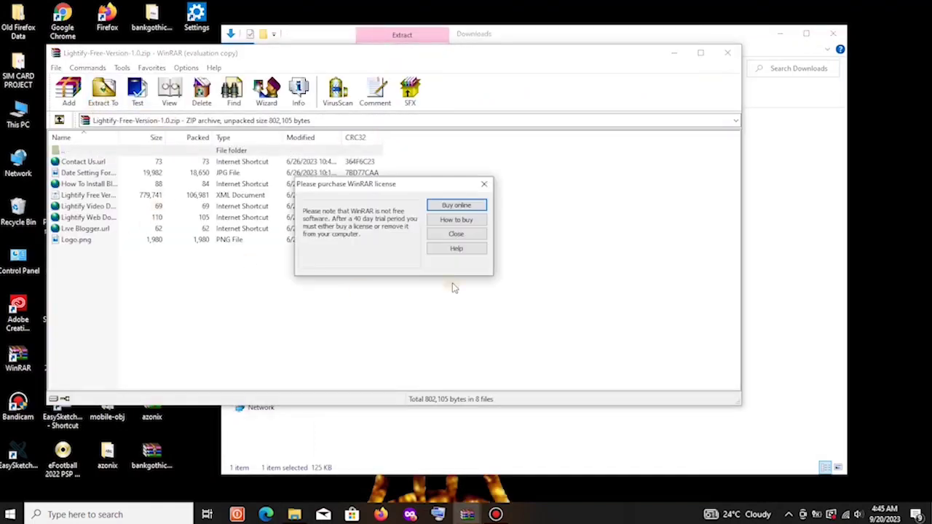
Extract the archive into a Lightify-Free-Version-1.0 folder in Downloads and close WinRAR.
{"action": "left_click", "coordinate": [456, 234]}
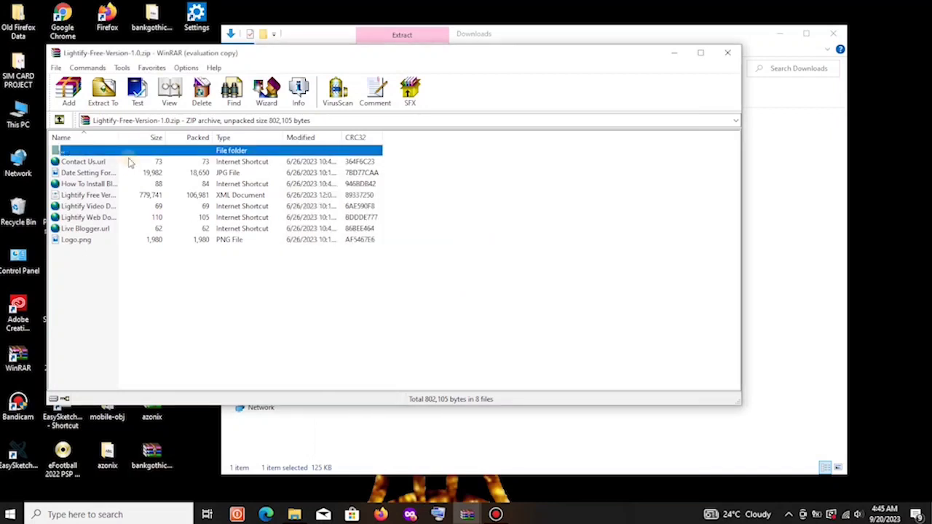
{"action": "left_click", "coordinate": [103, 91]}
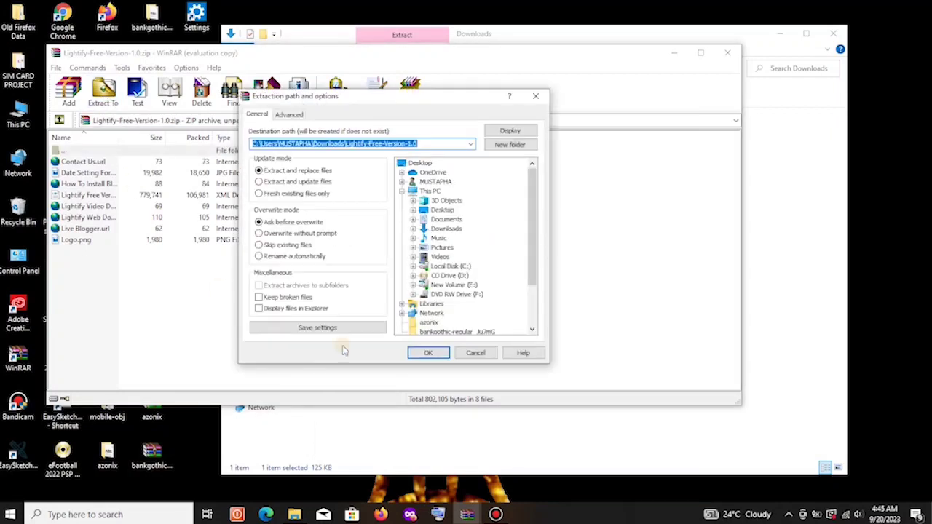
{"action": "left_click", "coordinate": [429, 353]}
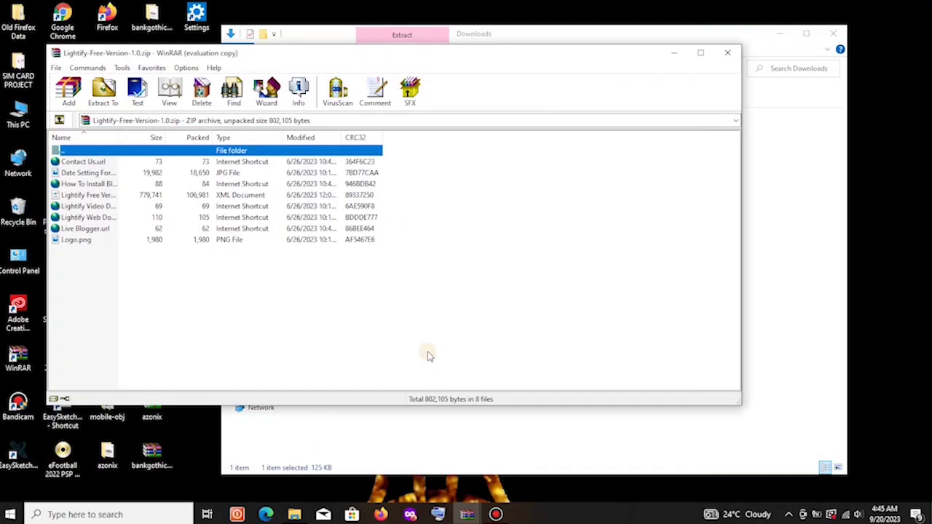
{"action": "left_click", "coordinate": [729, 54]}
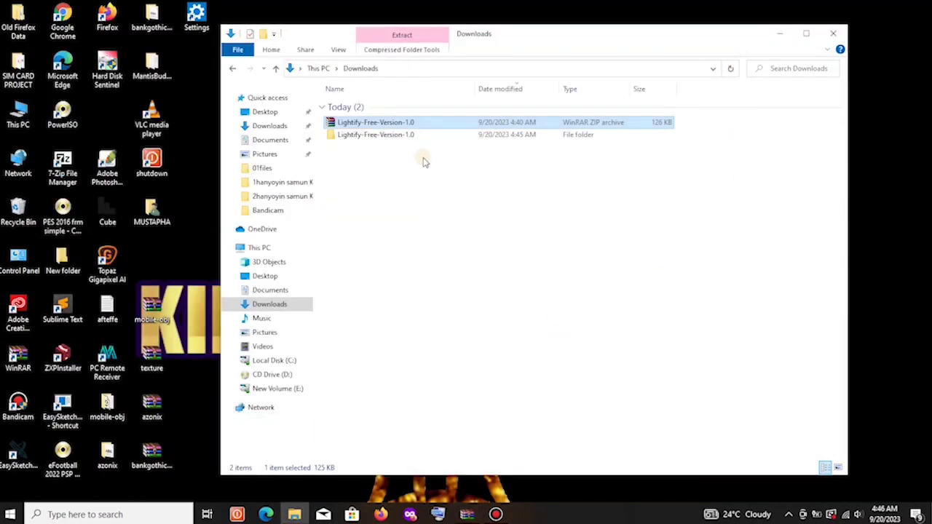
{"action": "left_click", "coordinate": [383, 136]}
Open the extracted Lightify-Free-Version-1.0 folder, then go to Blogger's Theme page.
{"action": "left_click", "coordinate": [391, 124]}
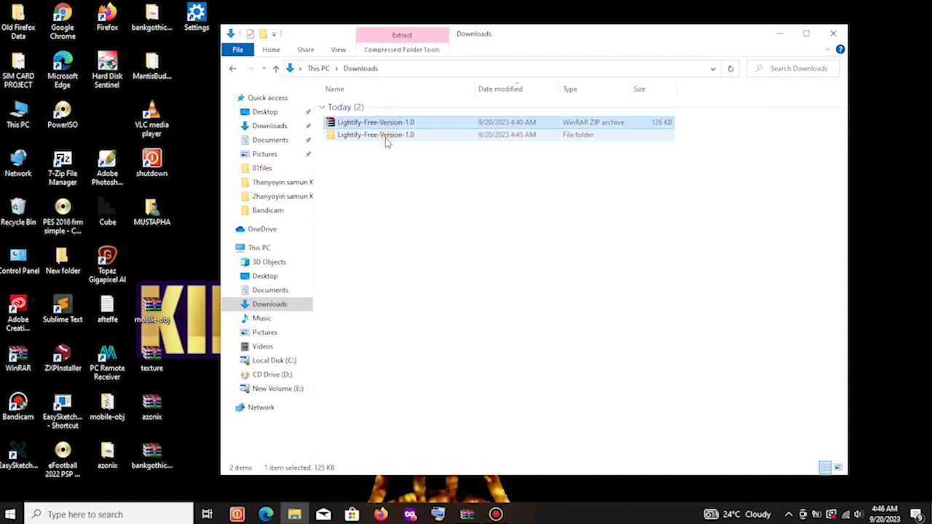
{"action": "left_click", "coordinate": [388, 137]}
{"action": "key", "text": "Return"}
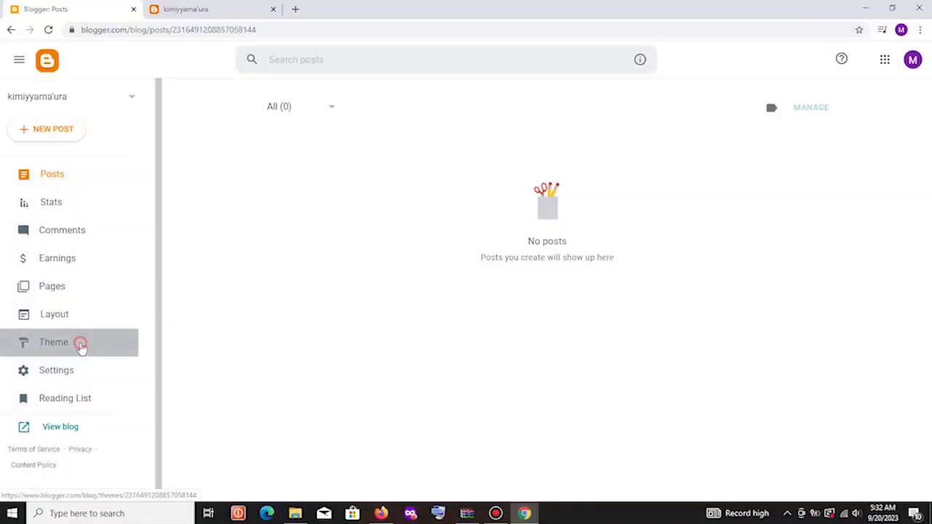
{"action": "left_click", "coordinate": [80, 344]}
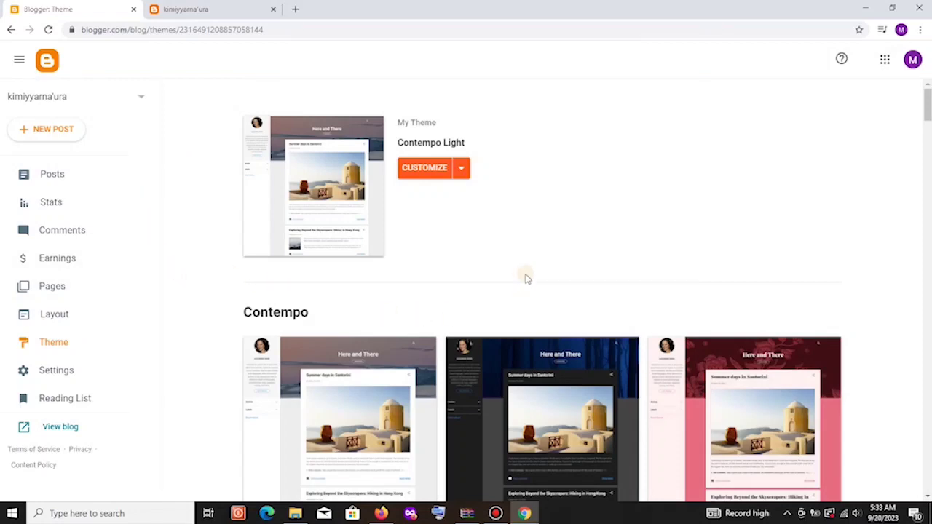
Restore the theme from the Lightify Free Version 1.0 XML file in Downloads\Lightify-Free-Version-1.0.
{"action": "scroll", "coordinate": [541, 193], "scroll_direction": "down", "scroll_amount": 2}
{"action": "scroll", "coordinate": [542, 192], "scroll_direction": "up", "scroll_amount": 2}
{"action": "left_click", "coordinate": [463, 171]}
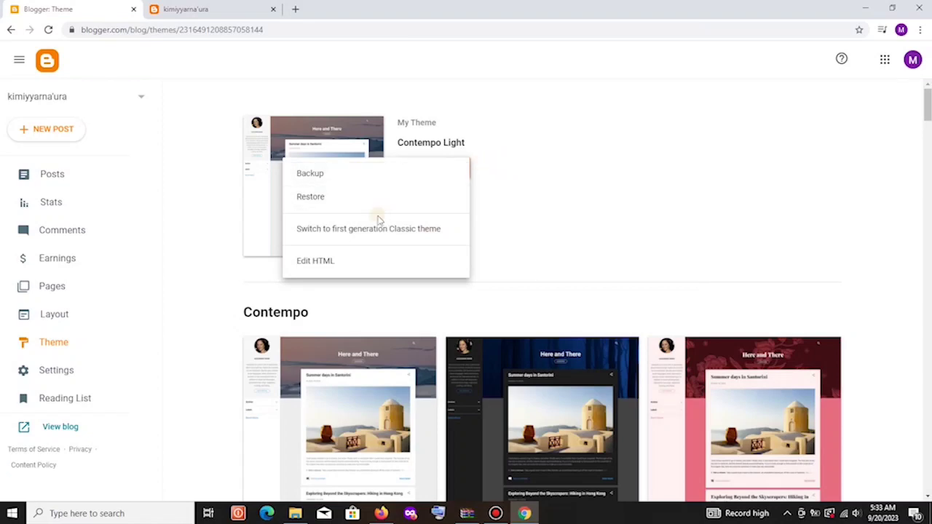
{"action": "left_click", "coordinate": [349, 200]}
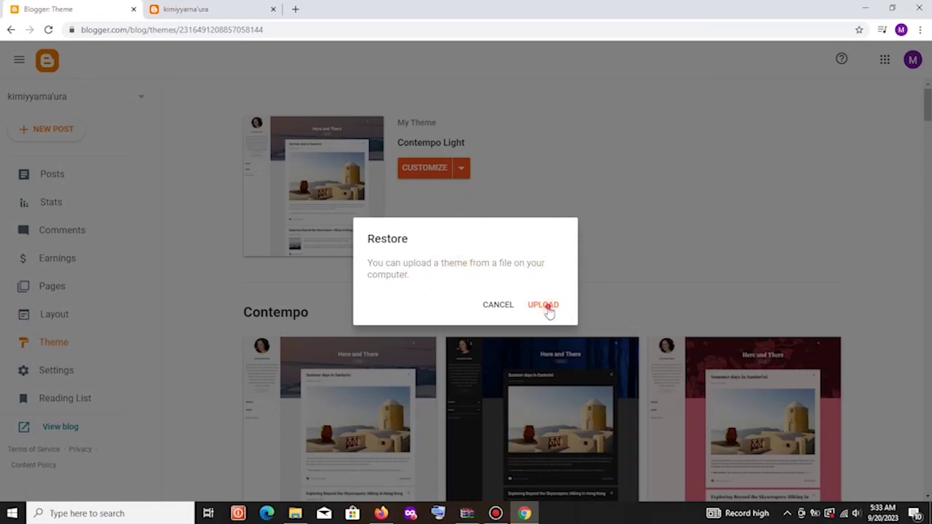
{"action": "left_click", "coordinate": [547, 305]}
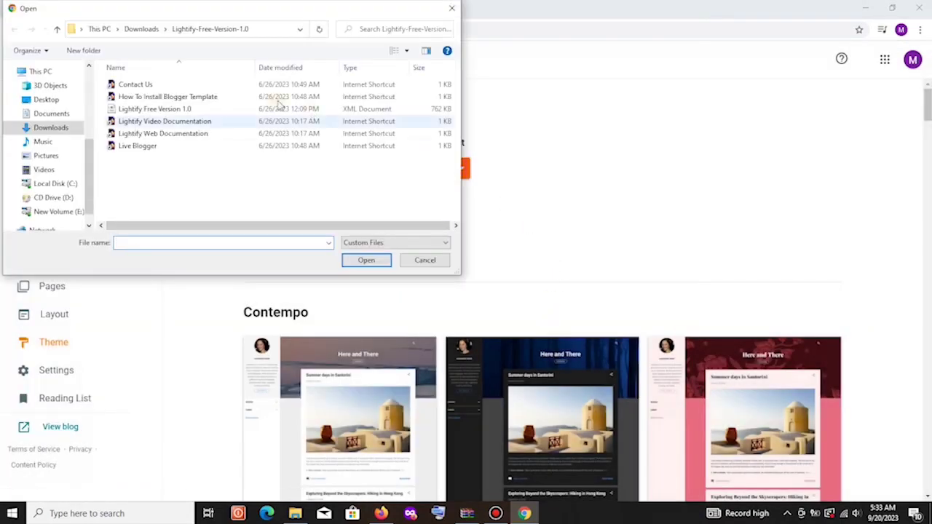
{"action": "left_click", "coordinate": [47, 128]}
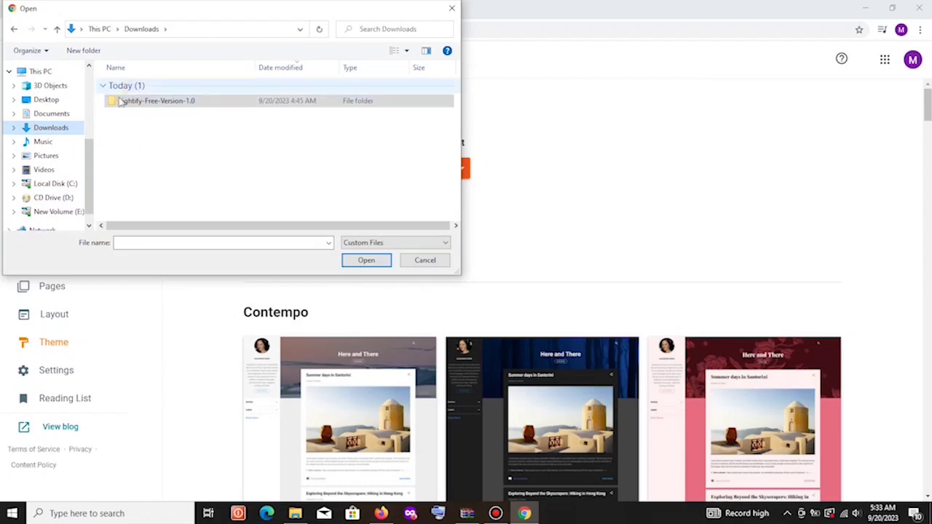
{"action": "double_click", "coordinate": [151, 101]}
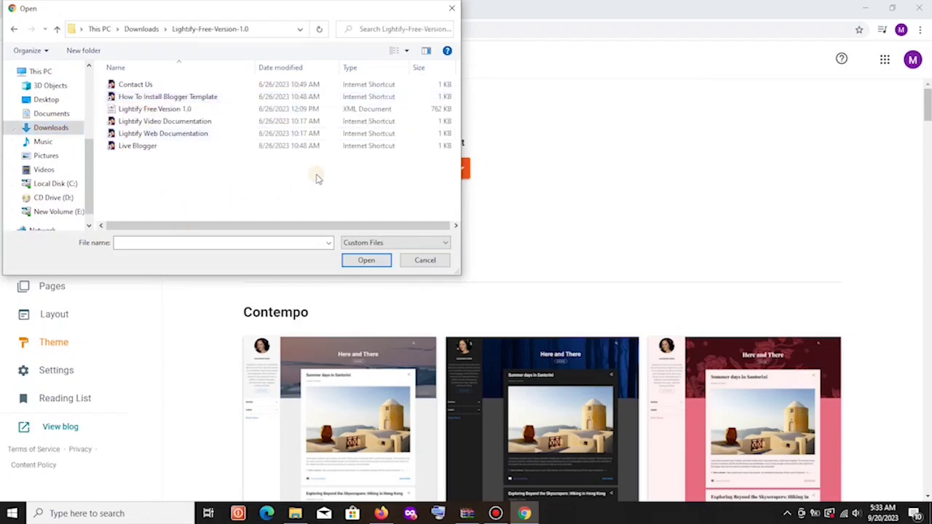
{"action": "left_click_drag", "start_coordinate": [259, 13], "coordinate": [406, 53]}
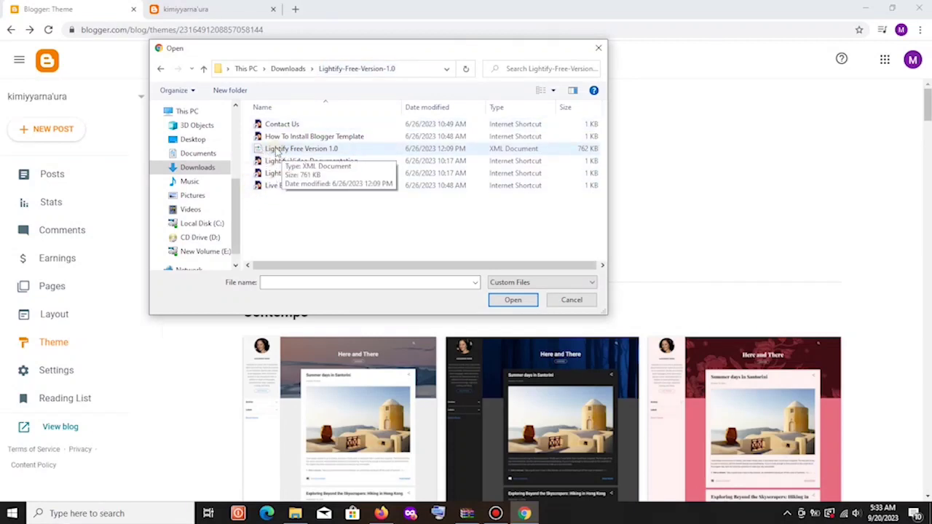
{"action": "left_click", "coordinate": [276, 149]}
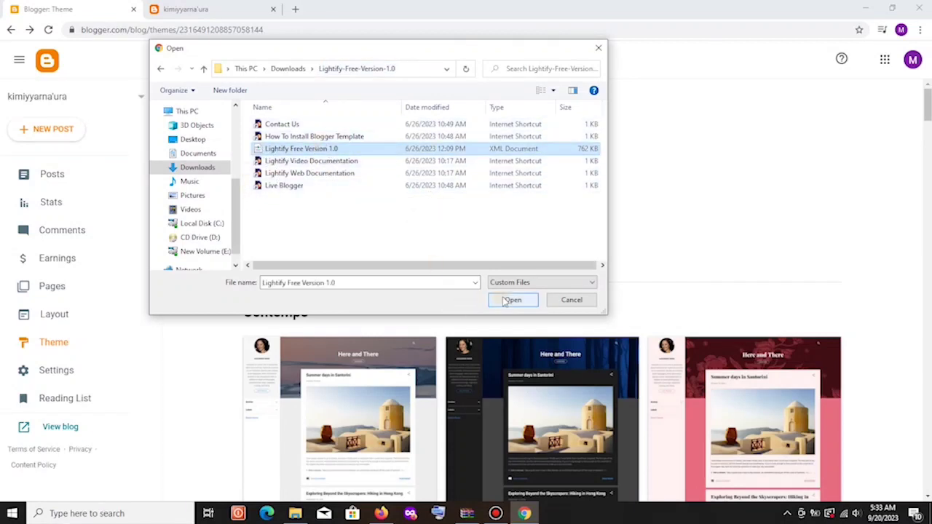
{"action": "left_click", "coordinate": [506, 301]}
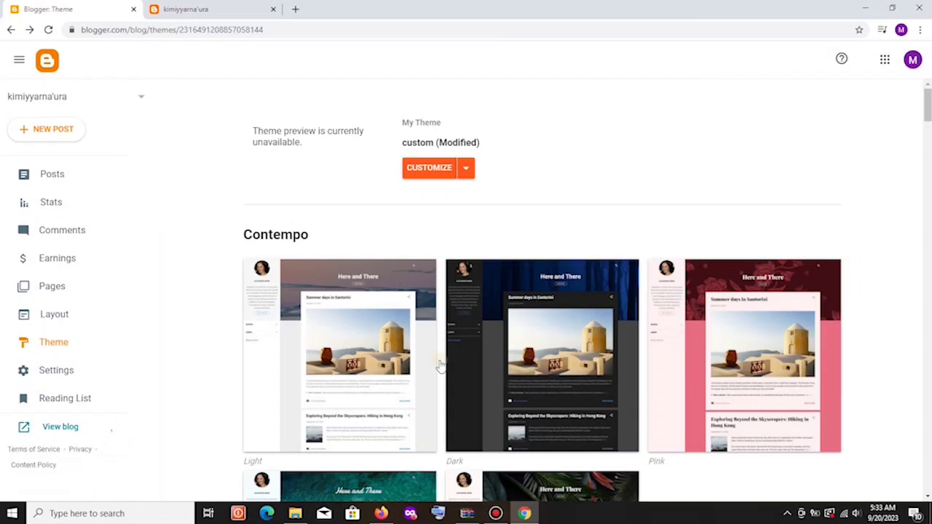
Bring up the kimiyyarnaura1.blogspot.com tab to view the live blog.
{"action": "scroll", "coordinate": [484, 227], "scroll_direction": "down", "scroll_amount": 1}
{"action": "scroll", "coordinate": [484, 226], "scroll_direction": "up", "scroll_amount": 1}
{"action": "left_click", "coordinate": [223, 13]}
Reload the live blog and scroll through the Lightify layout down to the footer and back.
{"action": "scroll", "coordinate": [297, 139], "scroll_direction": "up", "scroll_amount": 5}
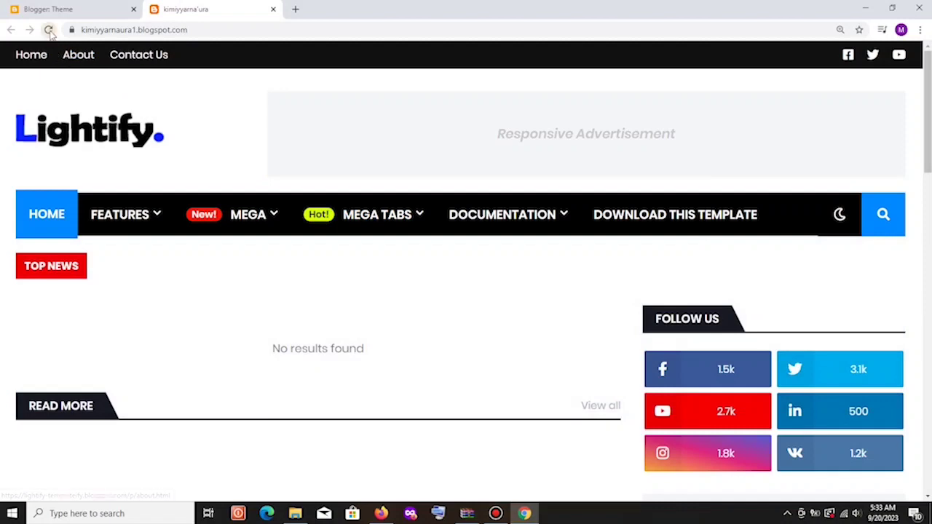
{"action": "left_click", "coordinate": [48, 29]}
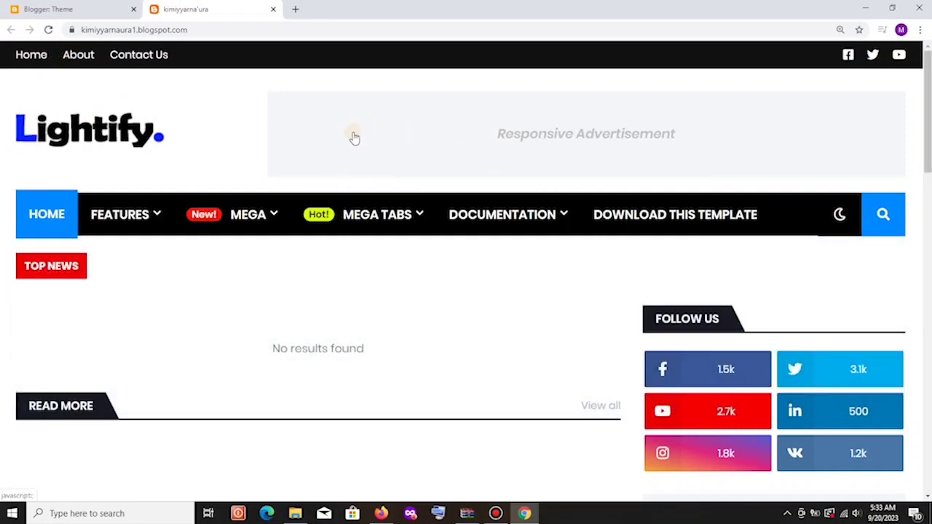
{"action": "scroll", "coordinate": [354, 137], "scroll_direction": "down", "scroll_amount": 15}
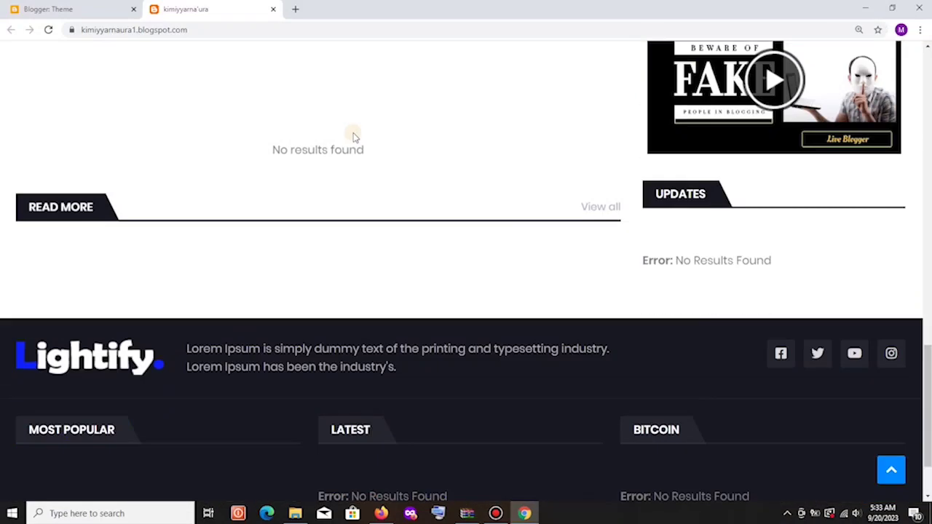
{"action": "scroll", "coordinate": [354, 137], "scroll_direction": "up", "scroll_amount": 15}
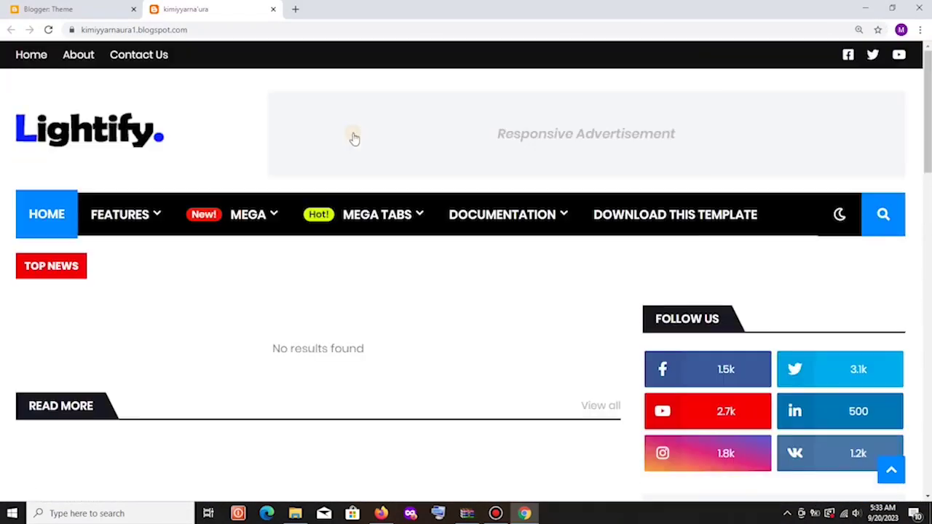